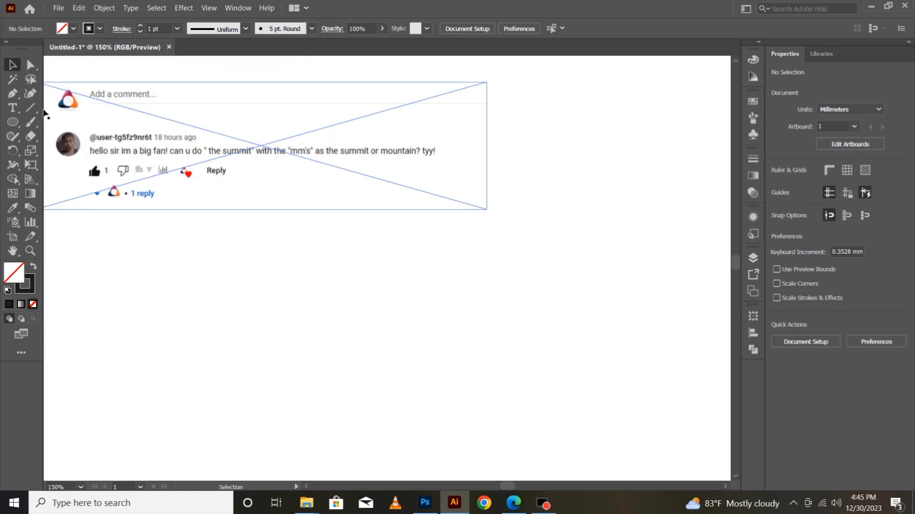
{"action": "left_click", "coordinate": [30, 108]}
{"action": "scroll", "coordinate": [519, 312], "scroll_direction": "down", "scroll_amount": 5}
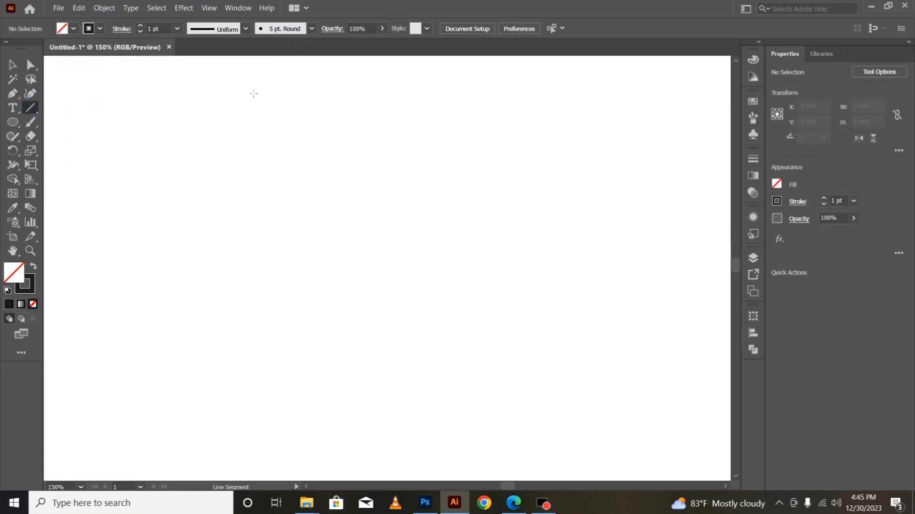
{"action": "mouse_move", "coordinate": [250, 76]}
{"action": "left_mouse_down"}
{"action": "mouse_move", "coordinate": [271, 319]}
{"action": "mouse_move", "coordinate": [272, 465]}
{"action": "left_mouse_up"}
{"action": "left_click", "coordinate": [11, 63]}
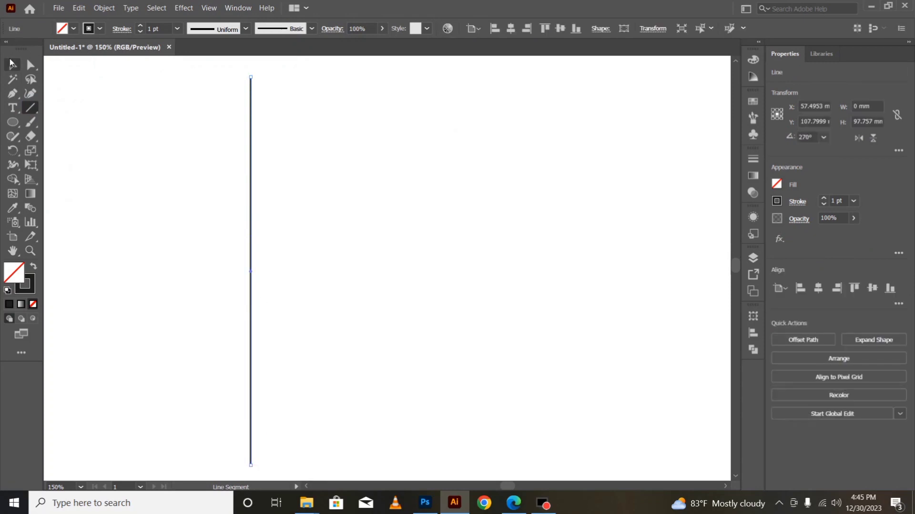
{"action": "key", "text": "ctrl+1"}
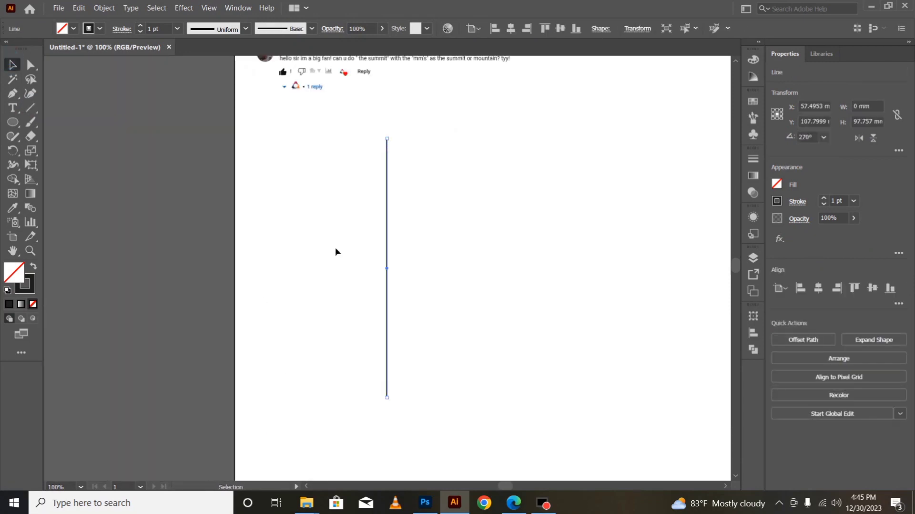
{"action": "scroll", "coordinate": [503, 487], "scroll_direction": "right", "scroll_amount": 2}
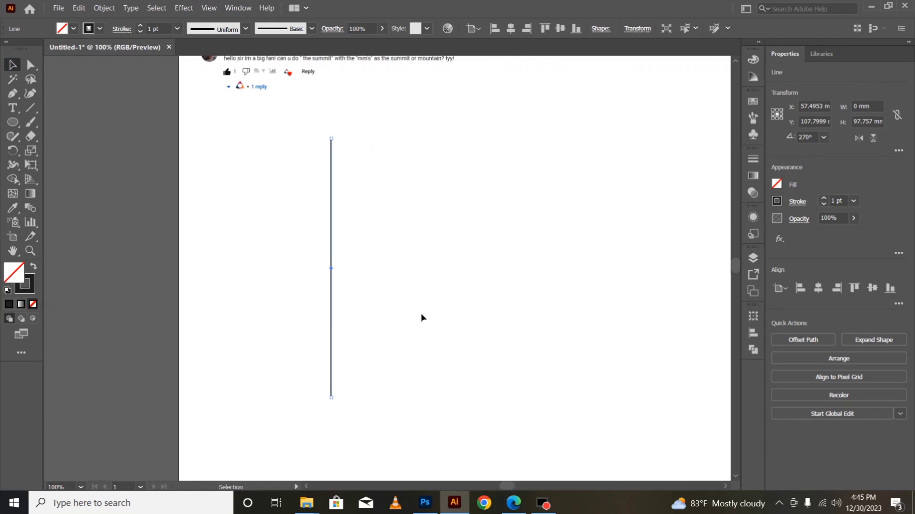
{"action": "key", "text": "Delete"}
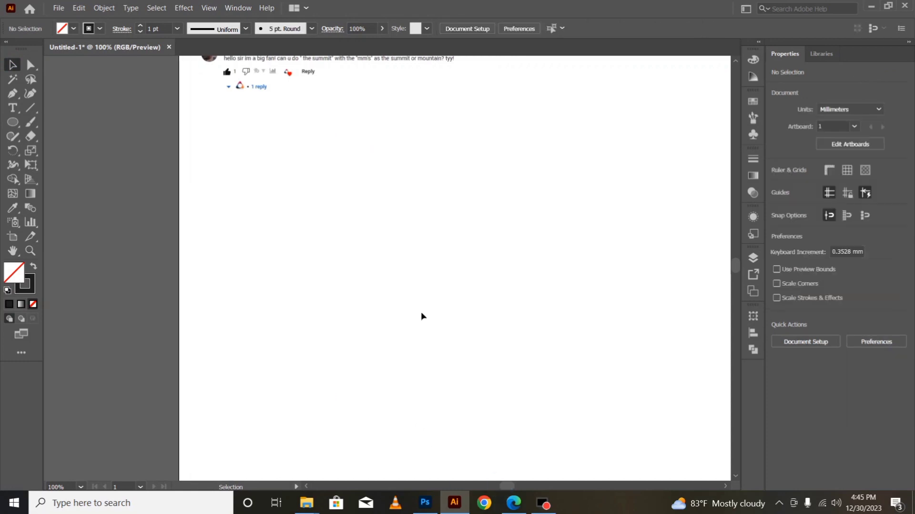
Draw a straight vertical line about 133 mm long on the blank area below the comment screenshot.
{"action": "left_click", "coordinate": [30, 107]}
{"action": "left_click_drag", "start_coordinate": [345, 116], "coordinate": [358, 470]}
{"action": "left_click", "coordinate": [13, 64]}
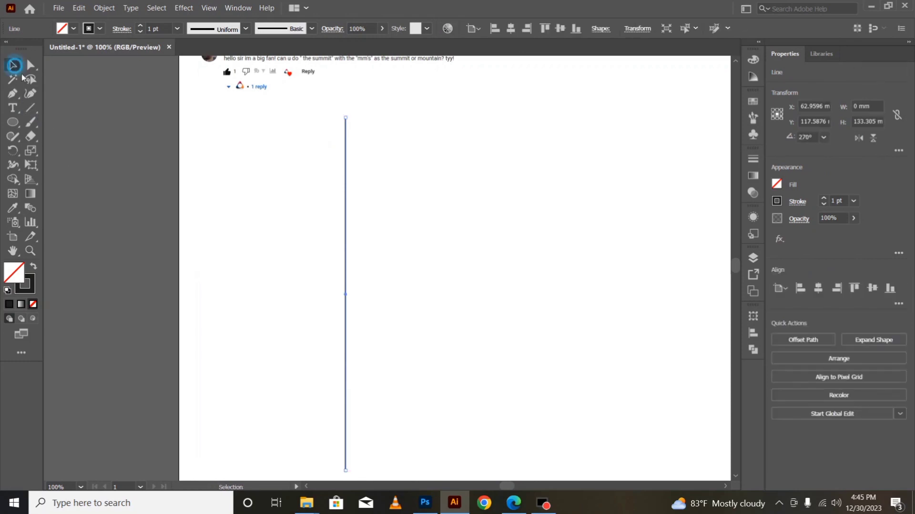
{"action": "left_click", "coordinate": [243, 201]}
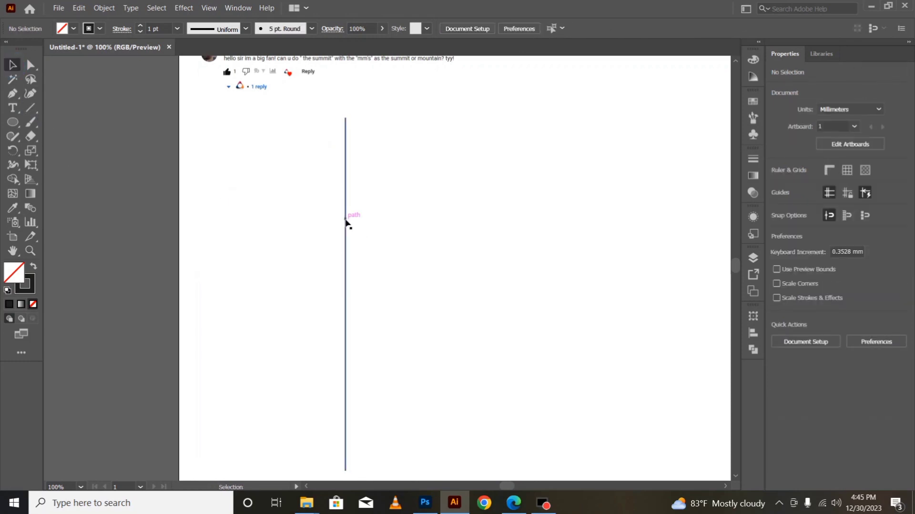
Copy the vertical line about 4.9 mm to the right and repeat the copy to form a row of 18 evenly spaced lines.
{"action": "left_click_drag", "start_coordinate": [346, 220], "coordinate": [360, 223]}
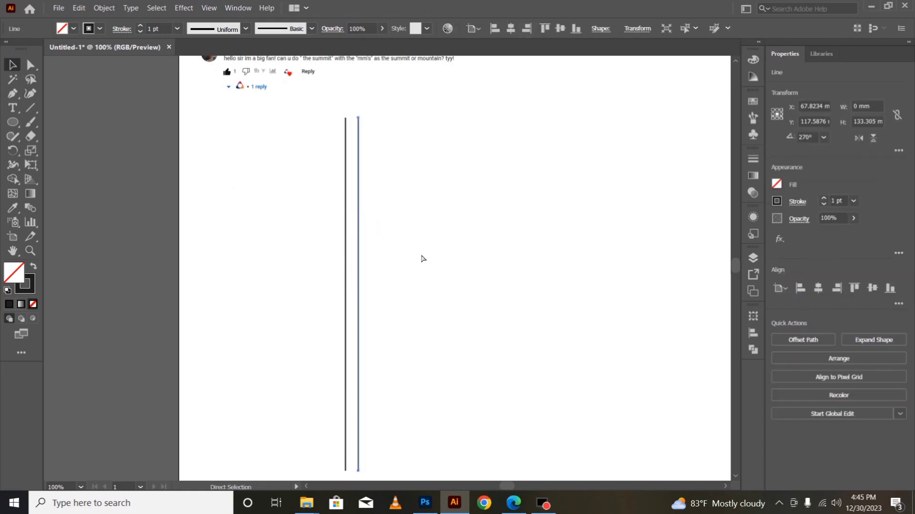
{"action": "key", "text": "ctrl+d"}
{"action": "key", "text": "ctrl+d"}
{"action": "key", "text": "ctrl+d"}
{"action": "key", "text": "ctrl+d"}
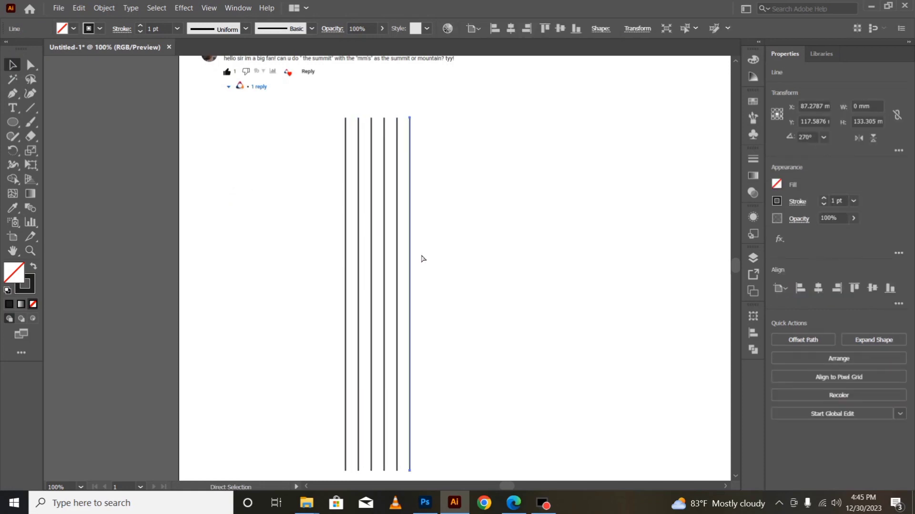
{"action": "key", "text": "ctrl+d"}
{"action": "key", "text": "ctrl+d"}
{"action": "key", "text": "ctrl+d"}
{"action": "key", "text": "ctrl+d"}
{"action": "key", "text": "ctrl+d"}
{"action": "key", "text": "ctrl+d"}
{"action": "key", "text": "ctrl+d"}
{"action": "key", "text": "ctrl+d"}
{"action": "key", "text": "ctrl+d"}
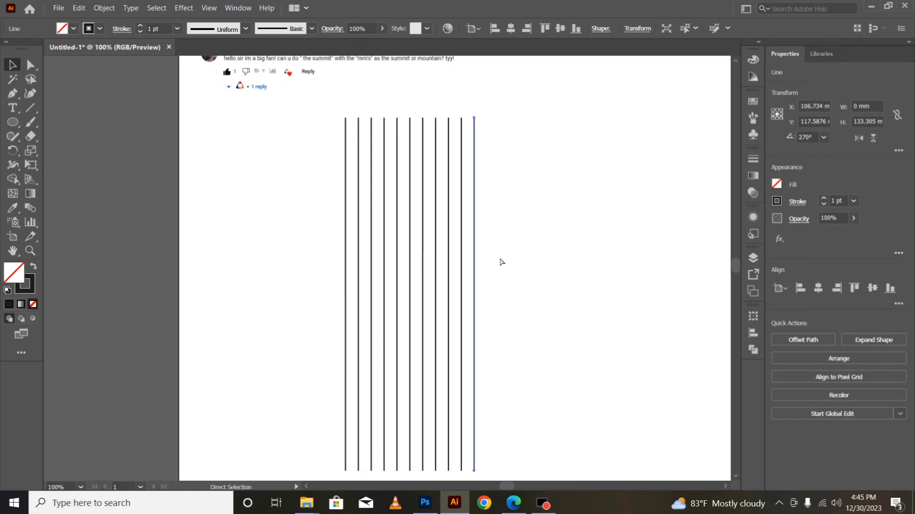
{"action": "key", "text": "ctrl+d"}
{"action": "key", "text": "ctrl+d"}
{"action": "key", "text": "ctrl+d"}
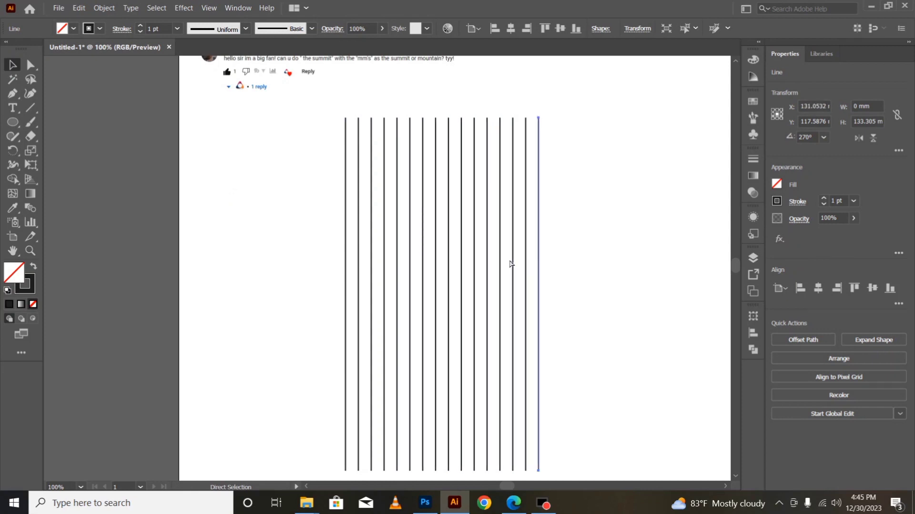
Group all the vertical lines and move the group about 69 mm to the right.
{"action": "left_click", "coordinate": [311, 281]}
{"action": "left_click_drag", "start_coordinate": [297, 178], "coordinate": [658, 306]}
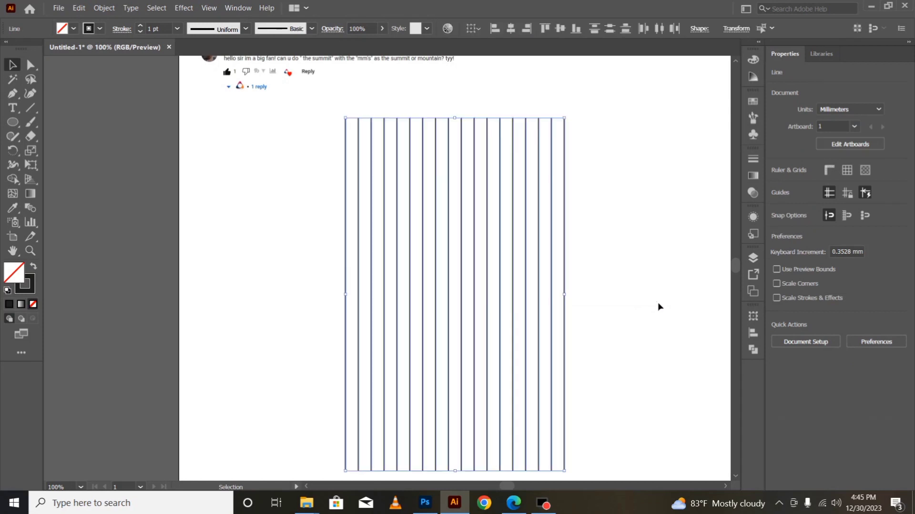
{"action": "key", "text": "ctrl+g"}
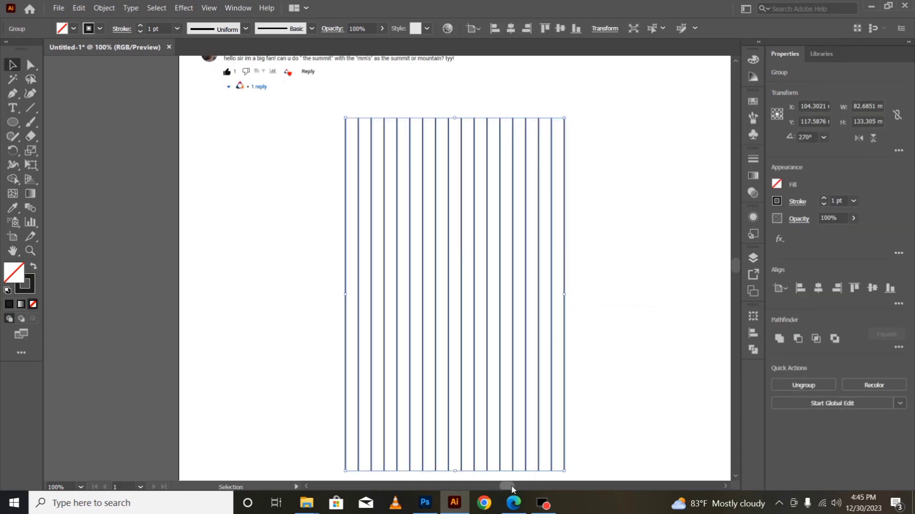
{"action": "left_click_drag", "start_coordinate": [512, 487], "coordinate": [518, 488]}
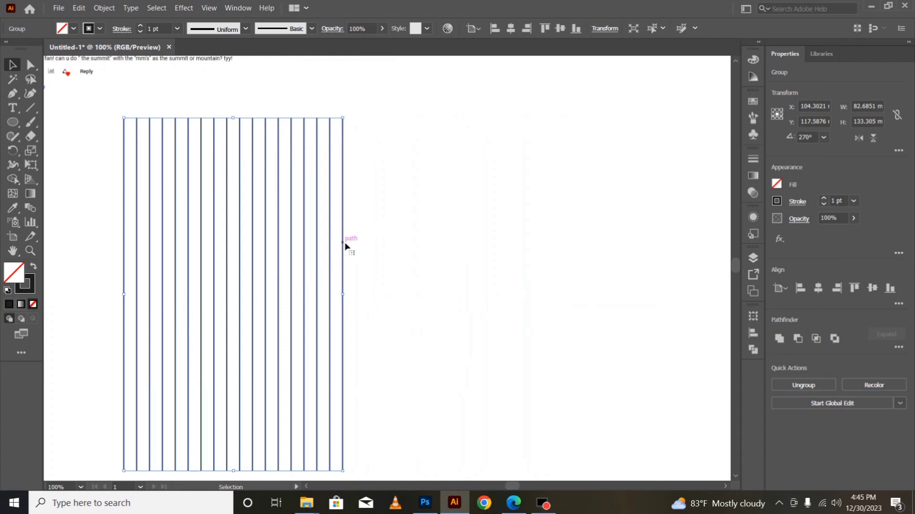
{"action": "left_click_drag", "start_coordinate": [345, 245], "coordinate": [528, 241]}
Create a copy of the line group rotated by 45°.
{"action": "right_click", "coordinate": [528, 239]}
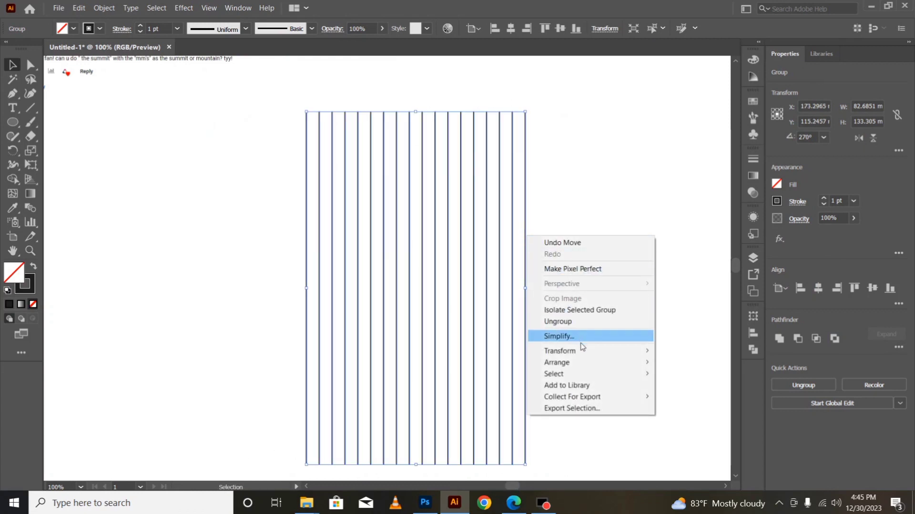
{"action": "mouse_move", "coordinate": [595, 350]}
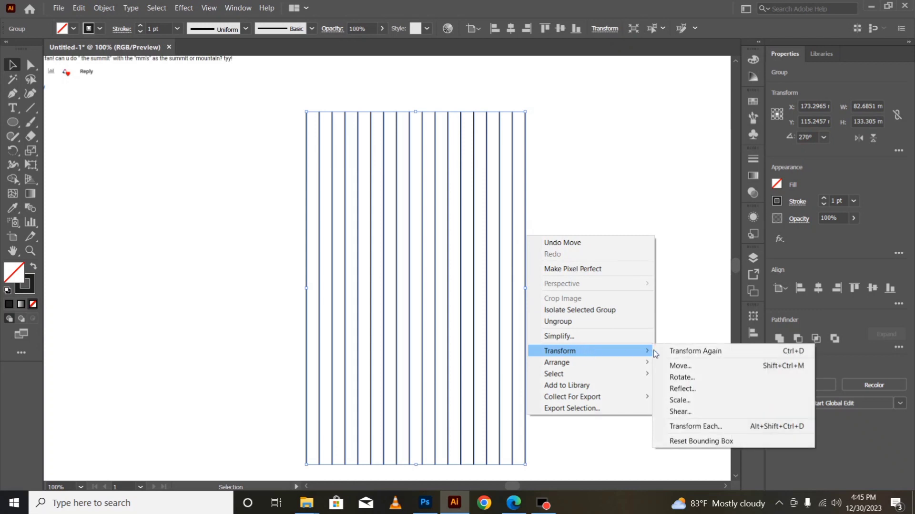
{"action": "left_click", "coordinate": [682, 376]}
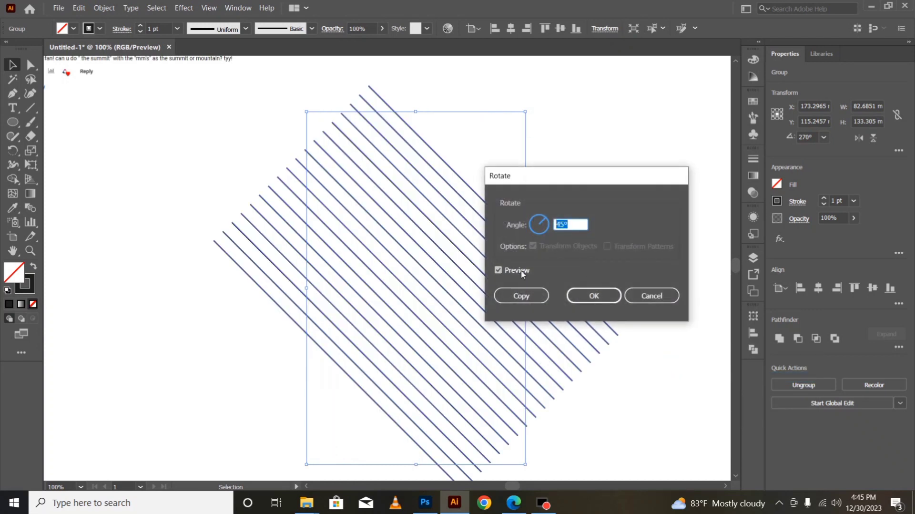
{"action": "left_click", "coordinate": [520, 296]}
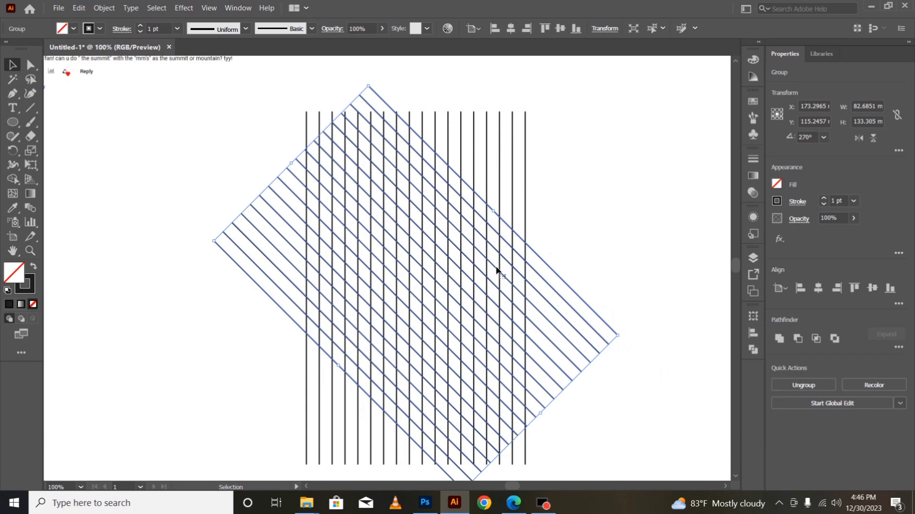
Create a copy of the diagonal line group reflected across the vertical axis.
{"action": "right_click", "coordinate": [501, 221]}
{"action": "mouse_move", "coordinate": [620, 335]}
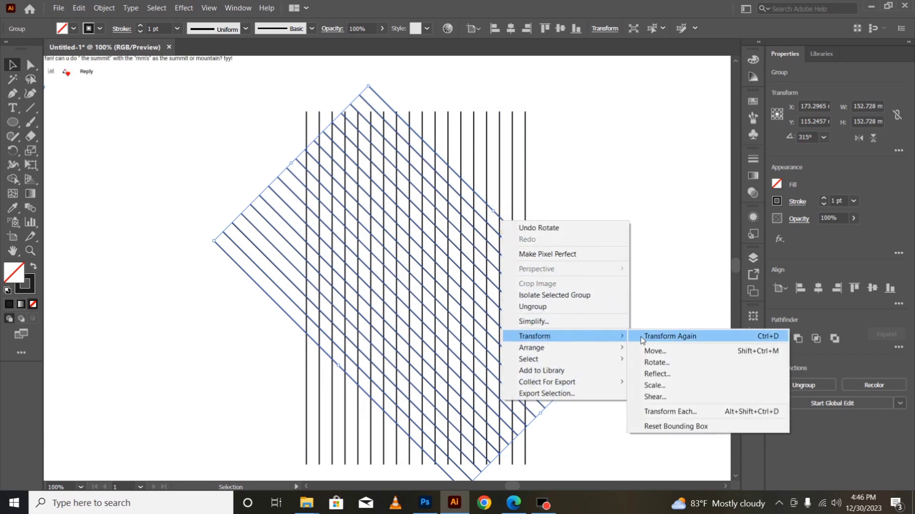
{"action": "left_click", "coordinate": [653, 373]}
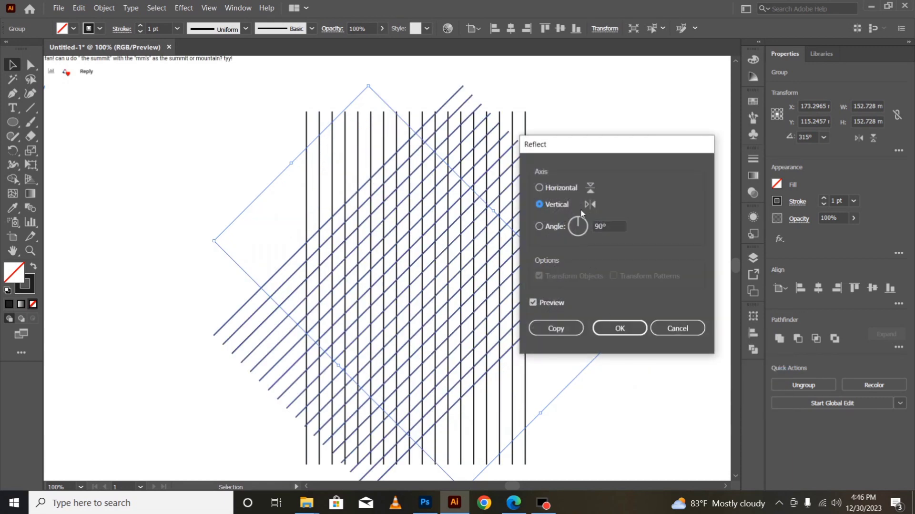
{"action": "left_click", "coordinate": [558, 332]}
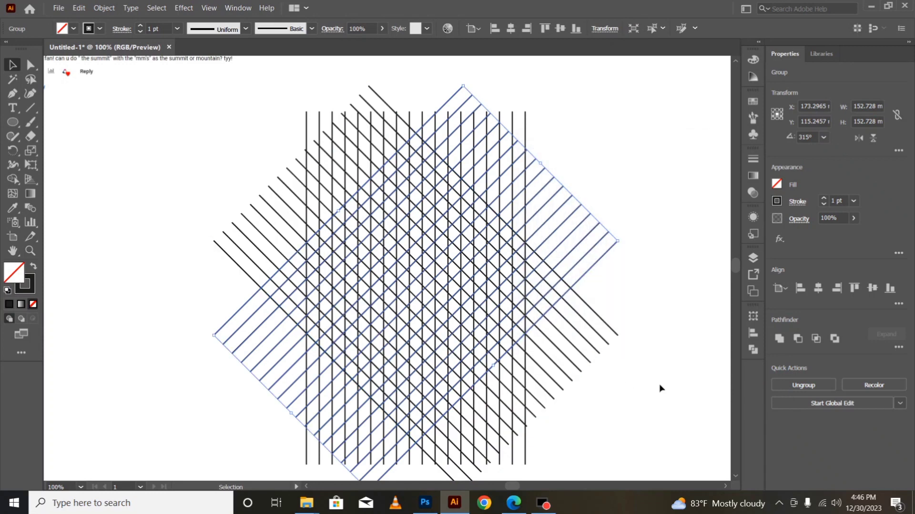
{"action": "left_click", "coordinate": [660, 384]}
Rotate the vertical line group by 90° so that its lines run horizontally across the diagonal grid.
{"action": "left_click", "coordinate": [592, 154]}
{"action": "left_click", "coordinate": [526, 116]}
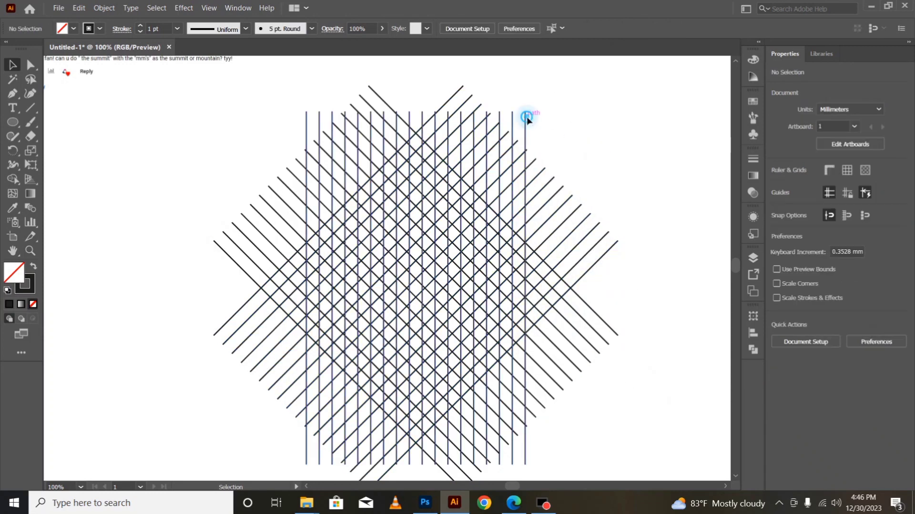
{"action": "left_click_drag", "start_coordinate": [529, 109], "coordinate": [661, 363]}
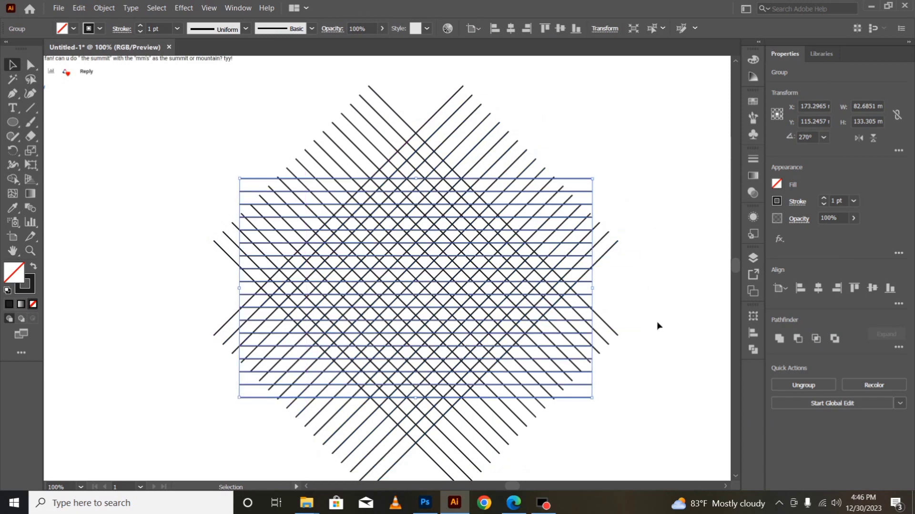
{"action": "left_click", "coordinate": [664, 295]}
Set the stroke weight of all three line groups to 0.5 pt.
{"action": "left_click_drag", "start_coordinate": [247, 100], "coordinate": [640, 446]}
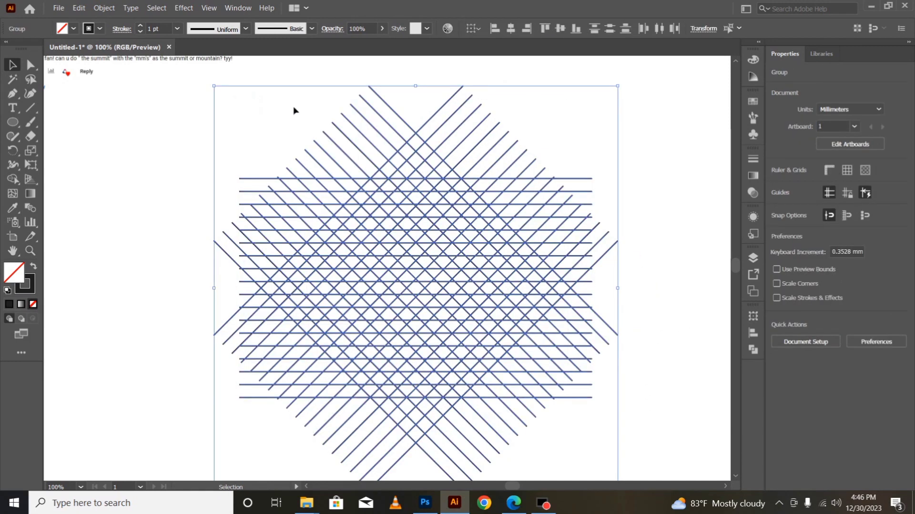
{"action": "left_click", "coordinate": [140, 32]}
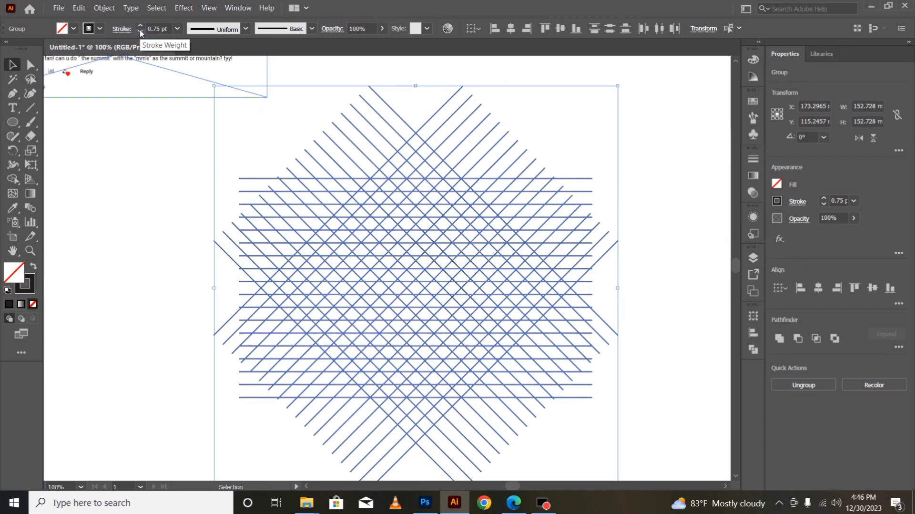
{"action": "left_click", "coordinate": [140, 33]}
{"action": "left_click", "coordinate": [143, 249]}
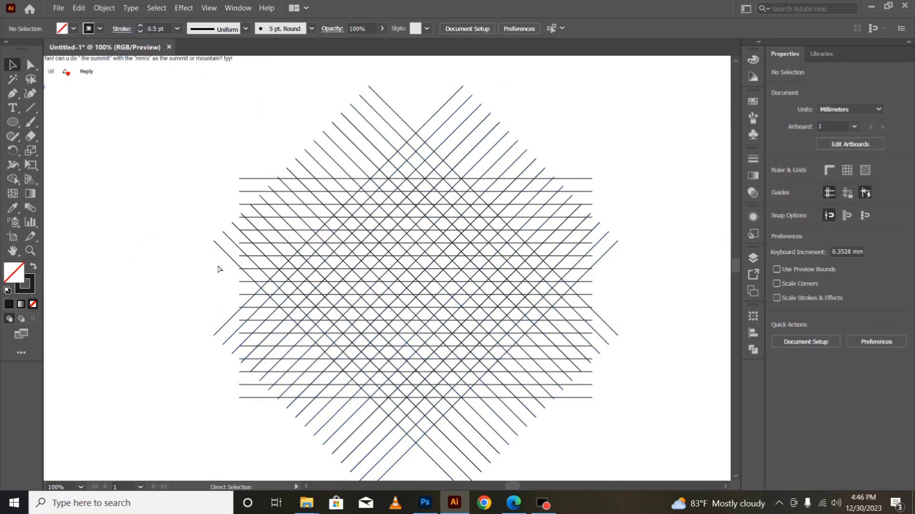
Swap the grid's fill and stroke and merge cells with Shape Builder into a black V whose left tip continues down-left as a long arm.
{"action": "key", "text": "ctrl+equal"}
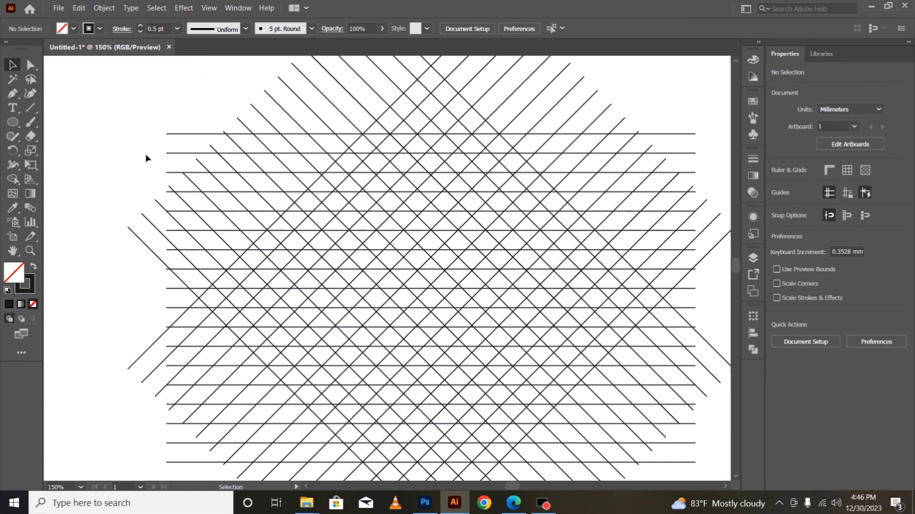
{"action": "left_click_drag", "start_coordinate": [143, 102], "coordinate": [706, 453]}
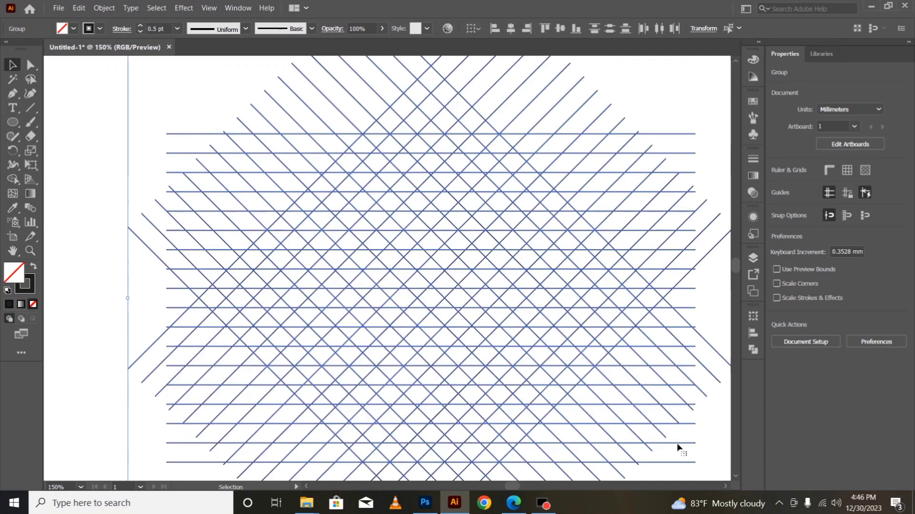
{"action": "left_click", "coordinate": [12, 179]}
{"action": "left_click", "coordinate": [36, 268]}
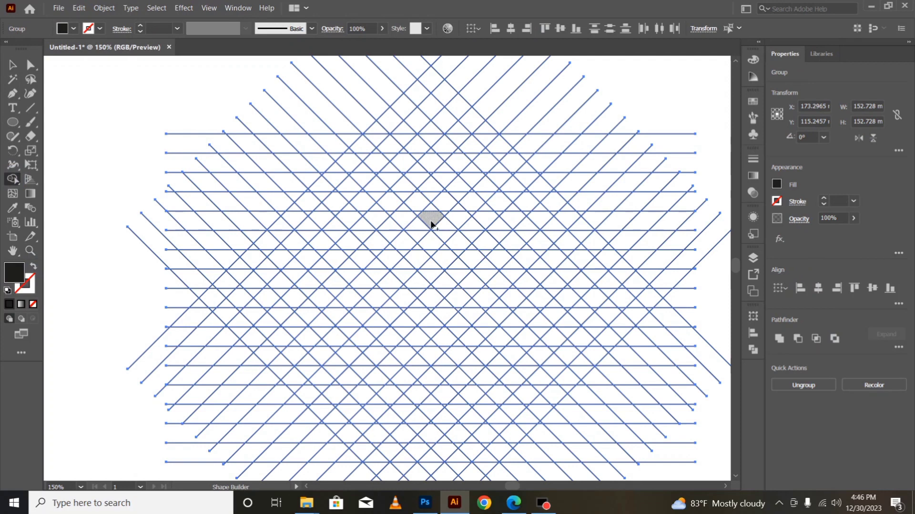
{"action": "mouse_move", "coordinate": [431, 222]}
{"action": "left_mouse_down"}
{"action": "mouse_move", "coordinate": [375, 151]}
{"action": "mouse_move", "coordinate": [430, 220]}
{"action": "left_mouse_up"}
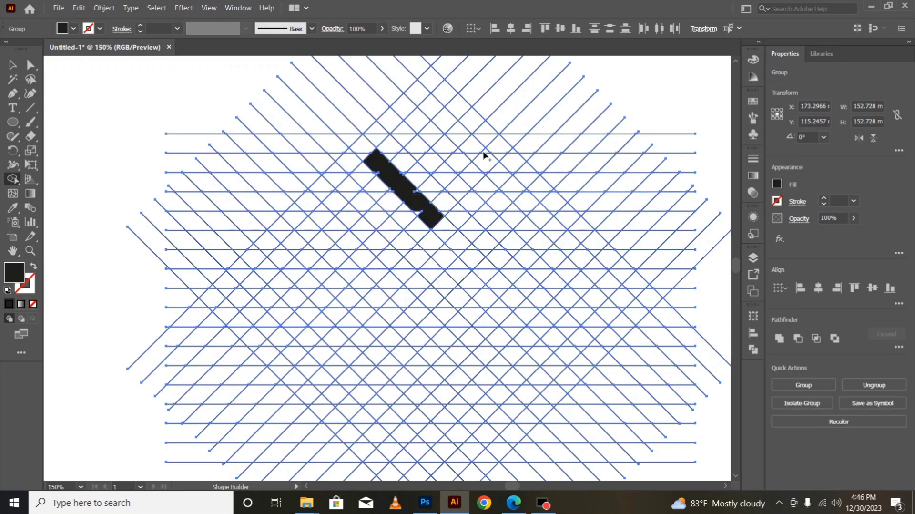
{"action": "mouse_move", "coordinate": [484, 151]}
{"action": "left_mouse_down"}
{"action": "mouse_move", "coordinate": [482, 173]}
{"action": "mouse_move", "coordinate": [438, 217]}
{"action": "left_mouse_up"}
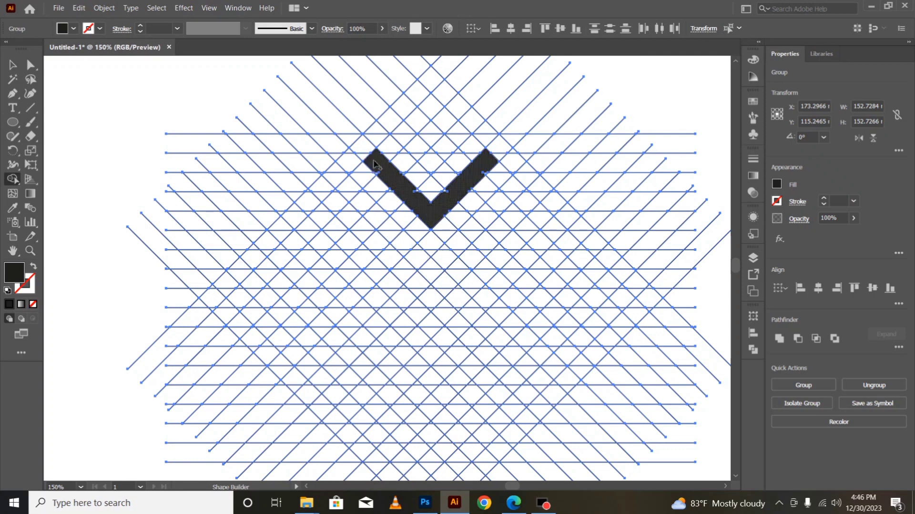
{"action": "mouse_move", "coordinate": [375, 163]}
{"action": "left_mouse_down"}
{"action": "mouse_move", "coordinate": [270, 271]}
{"action": "mouse_move", "coordinate": [301, 254]}
{"action": "left_mouse_up"}
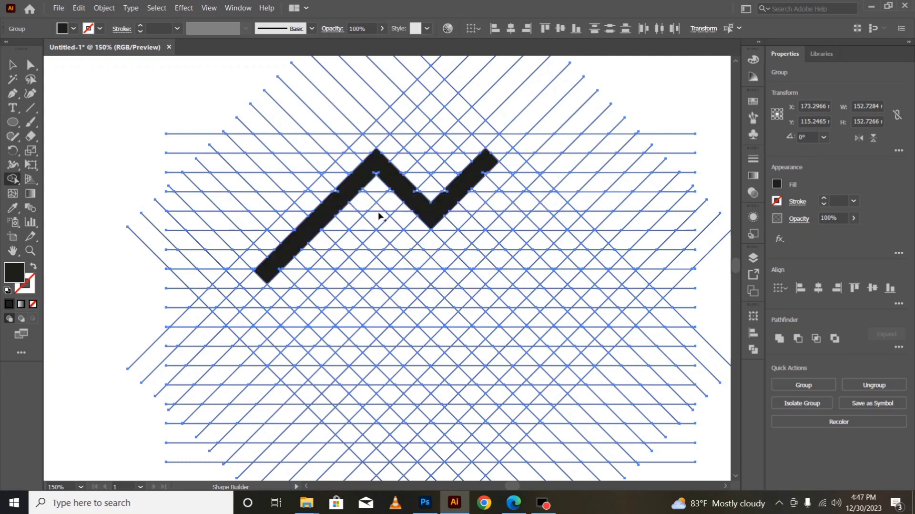
Merge the grid cells directly below the upper V into a second, parallel black V with Shape Builder.
{"action": "left_click_drag", "start_coordinate": [378, 210], "coordinate": [415, 258]}
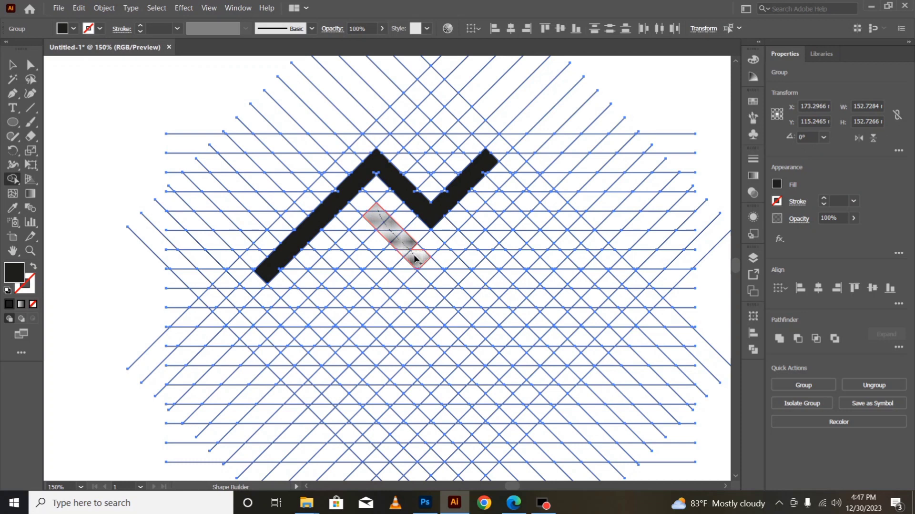
{"action": "left_click_drag", "start_coordinate": [415, 258], "coordinate": [424, 270]}
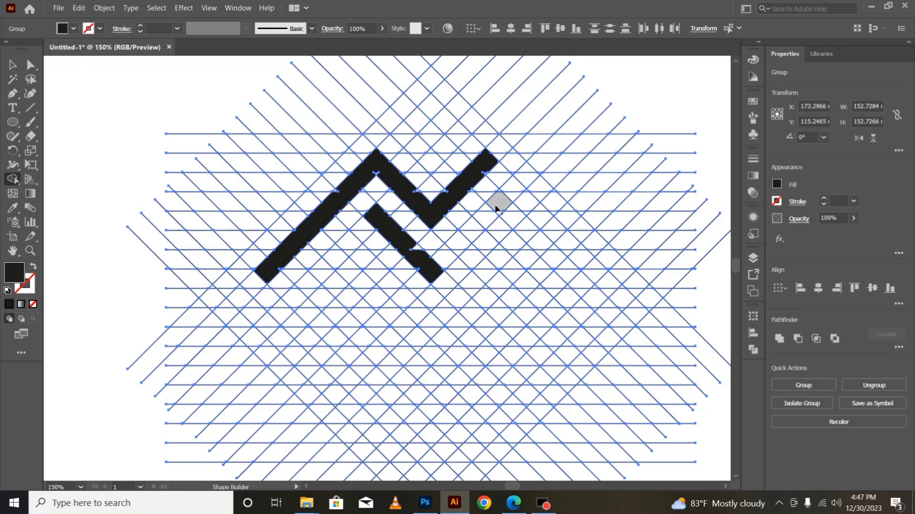
{"action": "left_click_drag", "start_coordinate": [486, 208], "coordinate": [436, 263]}
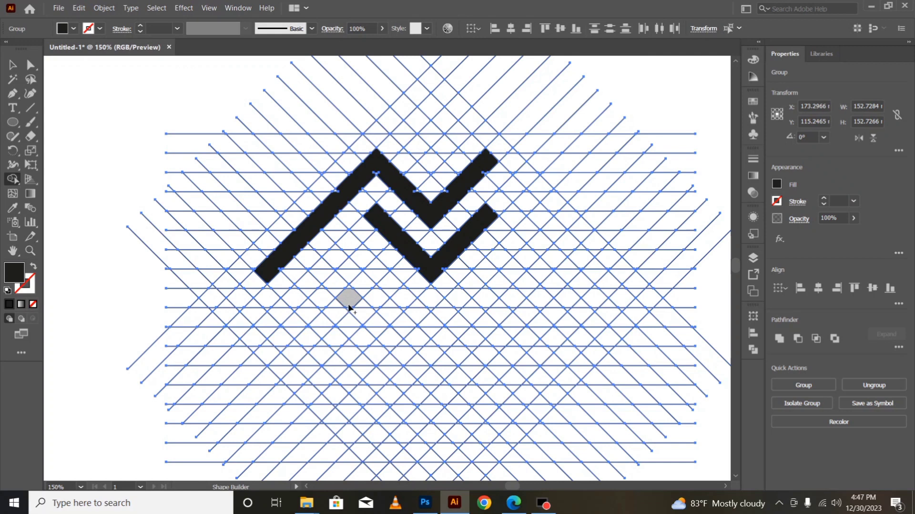
{"action": "left_click_drag", "start_coordinate": [348, 306], "coordinate": [393, 250]}
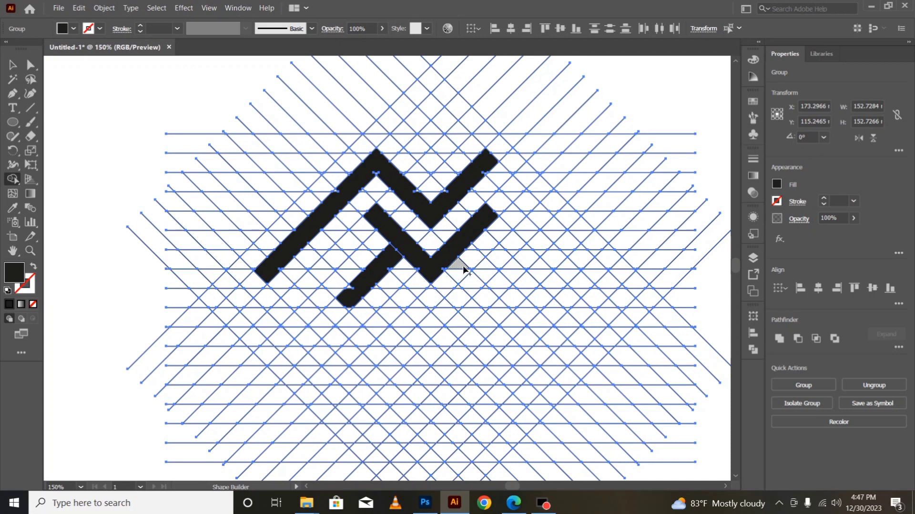
{"action": "left_click_drag", "start_coordinate": [464, 268], "coordinate": [487, 297]}
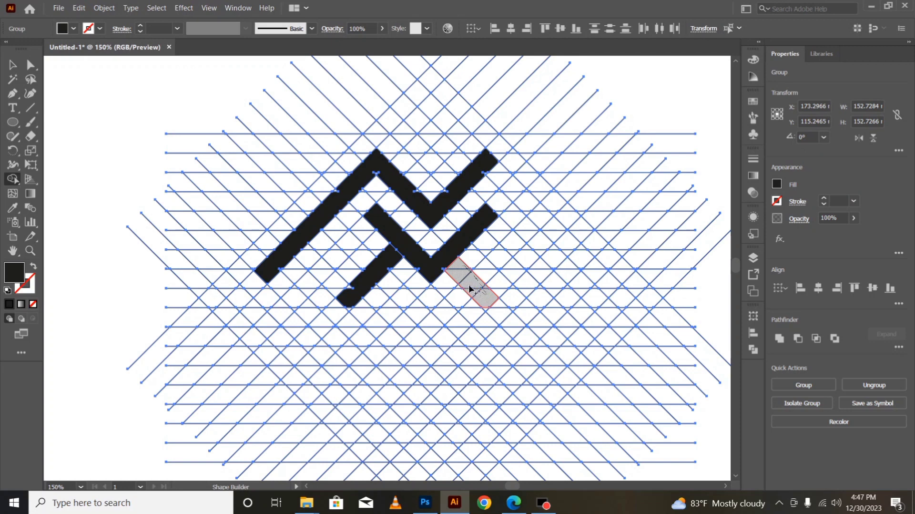
{"action": "left_click_drag", "start_coordinate": [470, 288], "coordinate": [485, 304]}
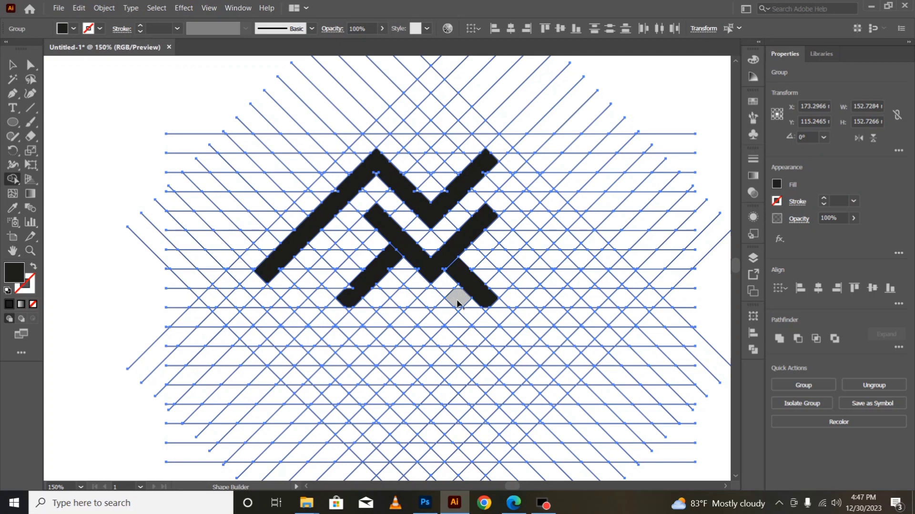
{"action": "key", "text": "ctrl+z"}
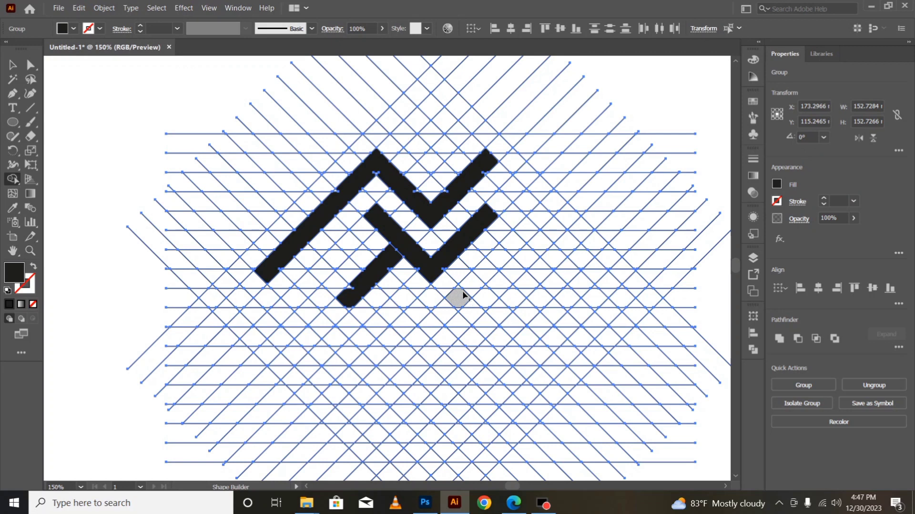
{"action": "key", "text": "ctrl+z"}
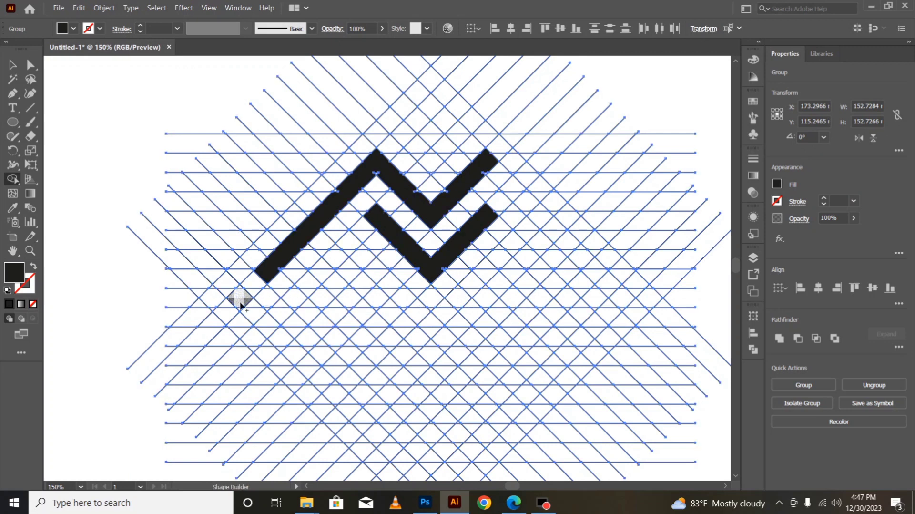
Merge cells into a horizontal foot joining the long left arm to the lower V, and extend the lower V's left arm down to that foot.
{"action": "mouse_move", "coordinate": [228, 307]}
{"action": "left_mouse_down"}
{"action": "mouse_move", "coordinate": [263, 292]}
{"action": "mouse_move", "coordinate": [241, 283]}
{"action": "mouse_move", "coordinate": [230, 302]}
{"action": "mouse_move", "coordinate": [342, 303]}
{"action": "left_mouse_up"}
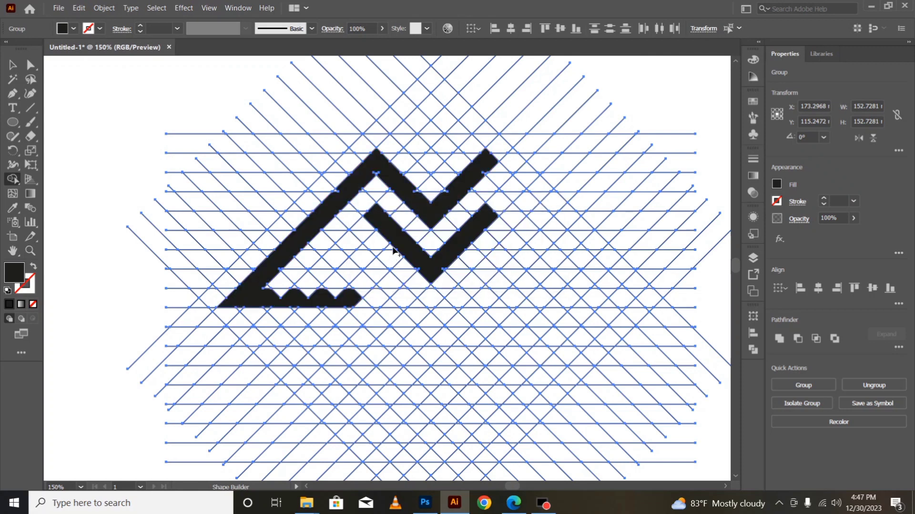
{"action": "mouse_move", "coordinate": [396, 252]}
{"action": "left_mouse_down"}
{"action": "mouse_move", "coordinate": [353, 298]}
{"action": "mouse_move", "coordinate": [264, 296]}
{"action": "left_mouse_up"}
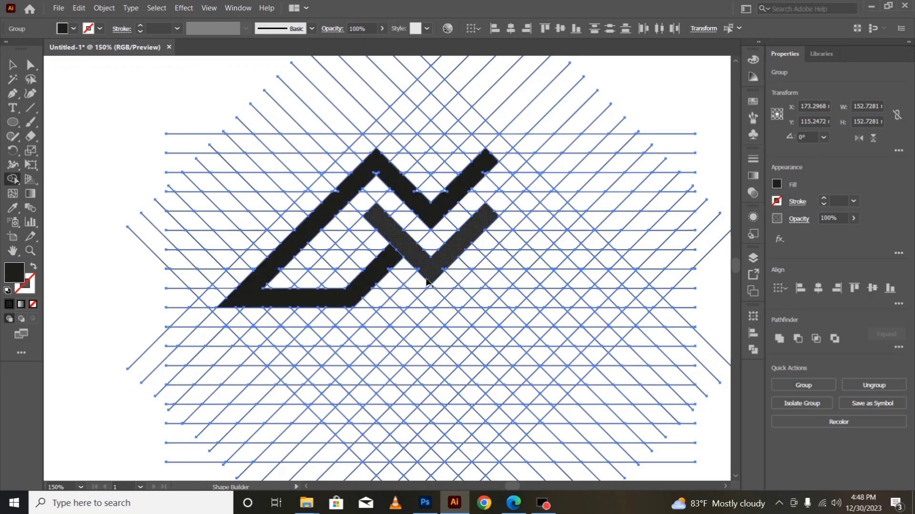
{"action": "mouse_move", "coordinate": [370, 213]}
{"action": "left_mouse_down"}
{"action": "mouse_move", "coordinate": [361, 237]}
{"action": "mouse_move", "coordinate": [309, 282]}
{"action": "mouse_move", "coordinate": [317, 282]}
{"action": "left_mouse_up"}
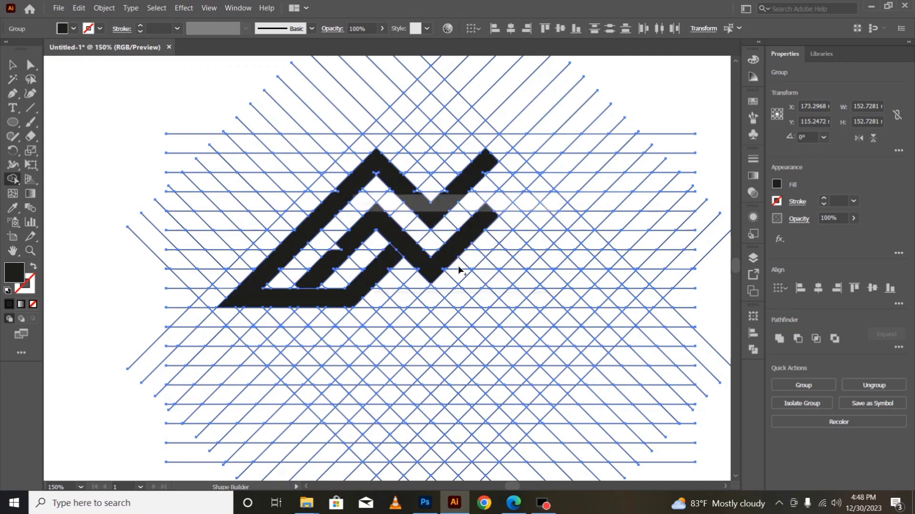
{"action": "left_click", "coordinate": [341, 250]}
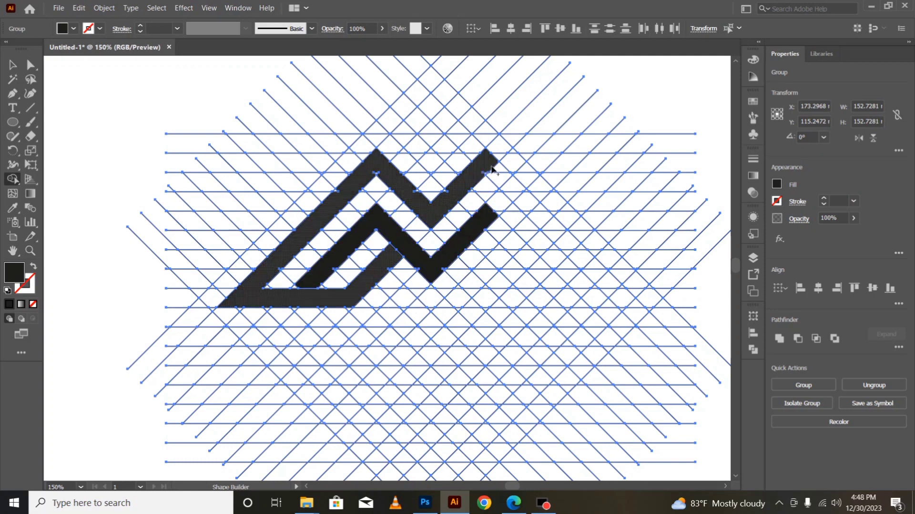
Mirror the left side with Shape Builder: merge a long right outer arm, a horizontal foot and a short diagonal back to the lower V.
{"action": "left_click_drag", "start_coordinate": [492, 168], "coordinate": [641, 312]}
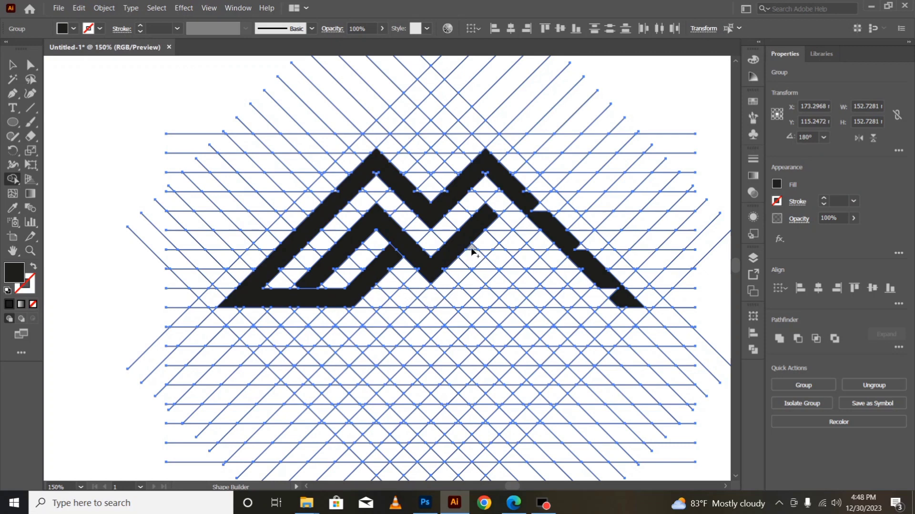
{"action": "mouse_move", "coordinate": [472, 249]}
{"action": "left_mouse_down"}
{"action": "mouse_move", "coordinate": [511, 295]}
{"action": "mouse_move", "coordinate": [612, 305]}
{"action": "mouse_move", "coordinate": [614, 297]}
{"action": "left_mouse_up"}
{"action": "left_click", "coordinate": [523, 301]}
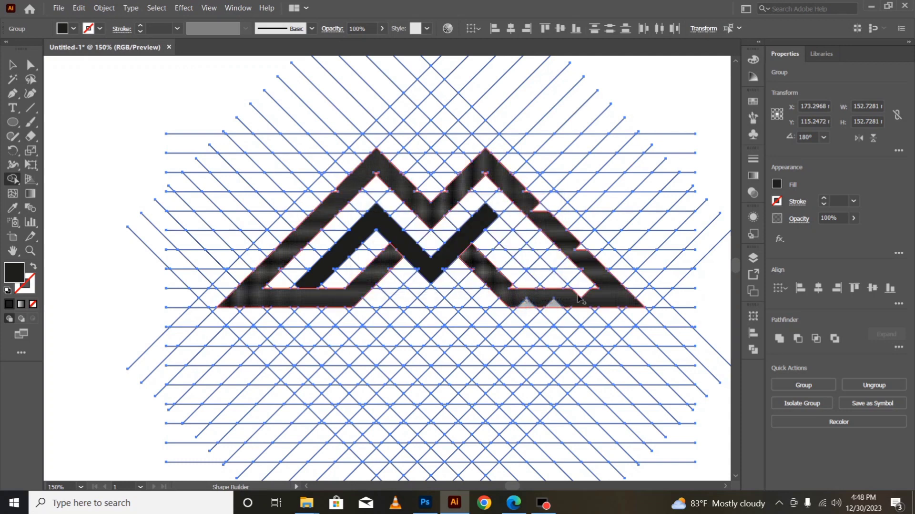
{"action": "mouse_move", "coordinate": [578, 299]}
{"action": "left_mouse_down"}
{"action": "mouse_move", "coordinate": [520, 303]}
{"action": "mouse_move", "coordinate": [513, 291]}
{"action": "left_mouse_up"}
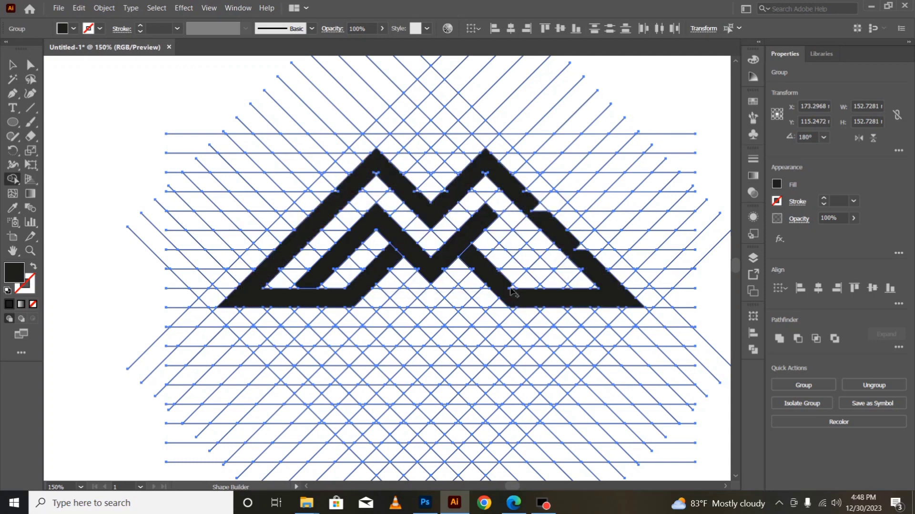
Extend the lower V's right arm down to the right foot and fill the gaps in the right outer arm.
{"action": "mouse_move", "coordinate": [494, 210]}
{"action": "left_mouse_down"}
{"action": "mouse_move", "coordinate": [556, 282]}
{"action": "mouse_move", "coordinate": [539, 264]}
{"action": "left_mouse_up"}
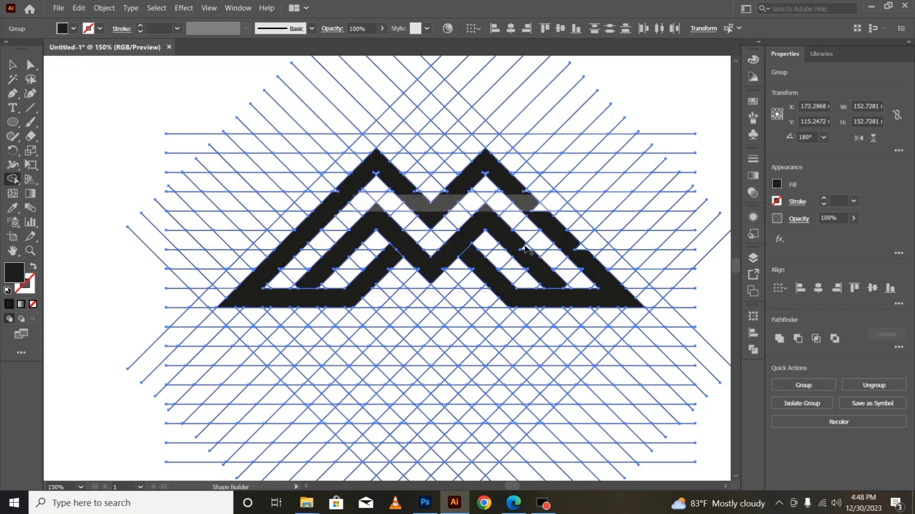
{"action": "left_click_drag", "start_coordinate": [536, 208], "coordinate": [566, 242]}
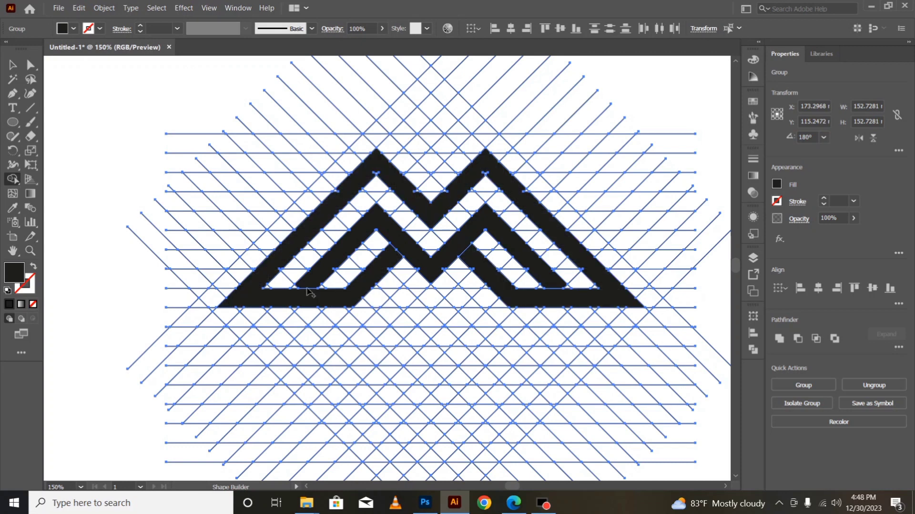
{"action": "left_click_drag", "start_coordinate": [298, 287], "coordinate": [299, 289]}
Merge the cells centred above the two peaks into a small black chevron with square-cut ends.
{"action": "scroll", "coordinate": [402, 143], "scroll_direction": "up", "scroll_amount": 2}
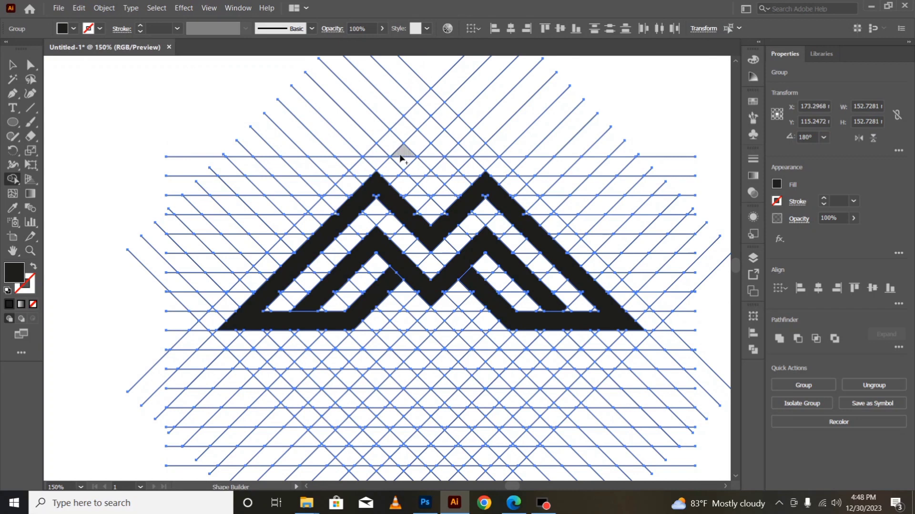
{"action": "mouse_move", "coordinate": [400, 159]}
{"action": "left_mouse_down"}
{"action": "mouse_move", "coordinate": [429, 129]}
{"action": "mouse_move", "coordinate": [460, 154]}
{"action": "left_mouse_up"}
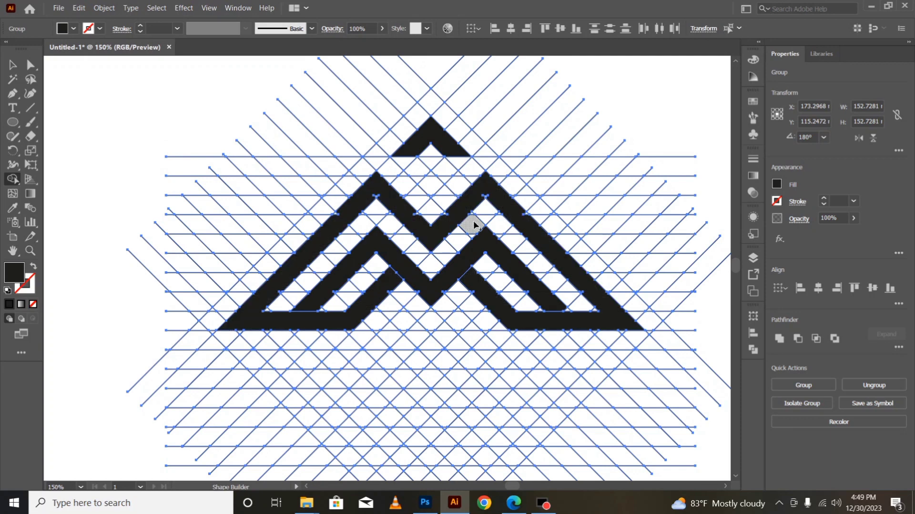
{"action": "left_click", "coordinate": [404, 165]}
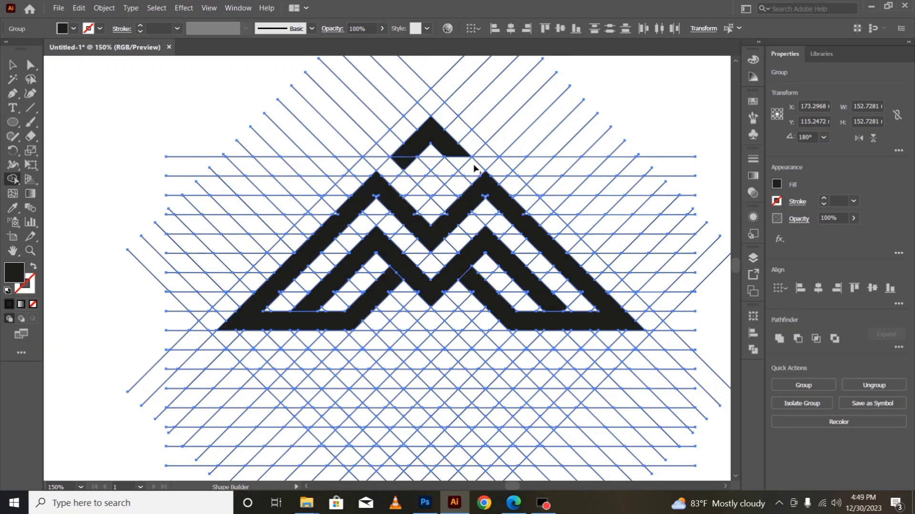
{"action": "left_click", "coordinate": [448, 165]}
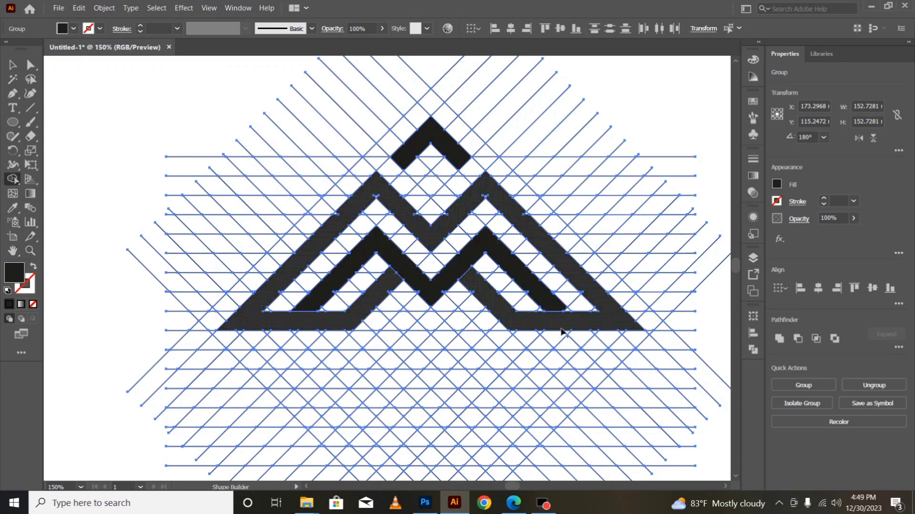
Merge the leftover slivers along the inner M's edges and the notch on the short left diagonal into the black shapes.
{"action": "scroll", "coordinate": [523, 347], "scroll_direction": "up", "scroll_amount": 3}
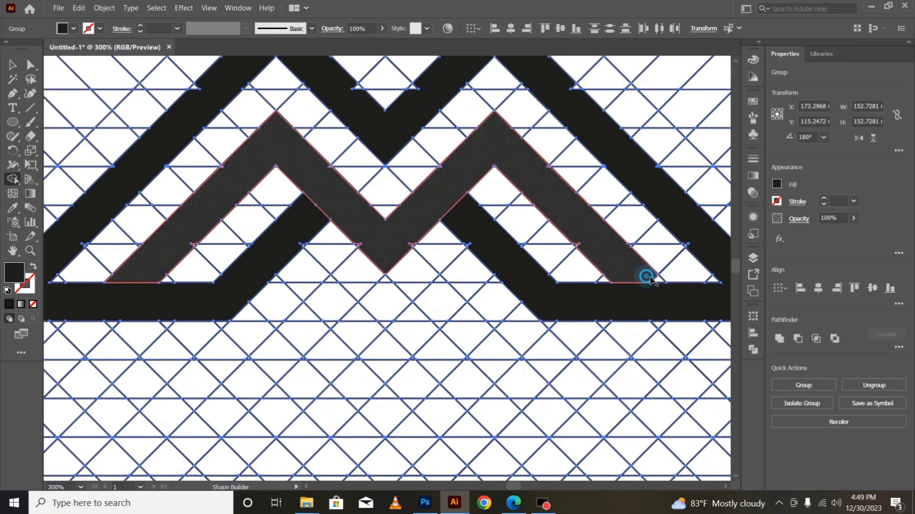
{"action": "left_click", "coordinate": [618, 280]}
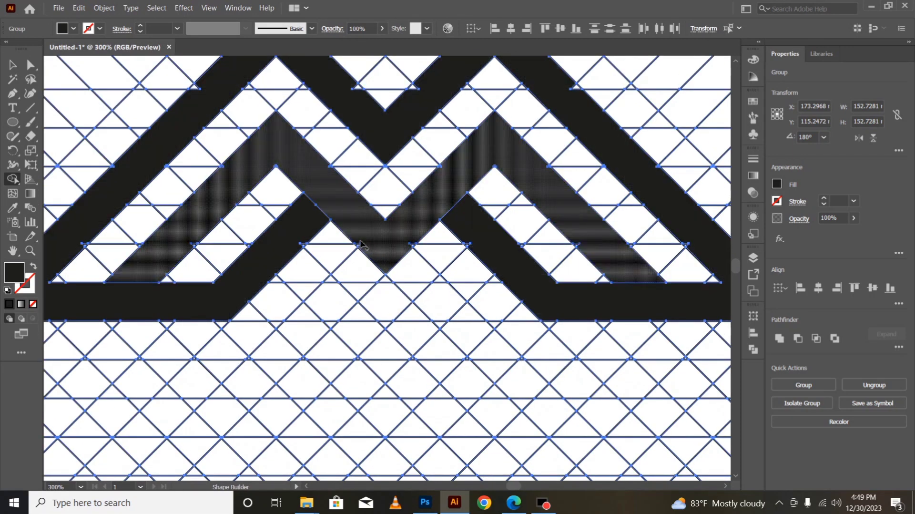
{"action": "left_click", "coordinate": [414, 248]}
{"action": "key", "text": "ctrl+plus"}
{"action": "key", "text": "ctrl+plus"}
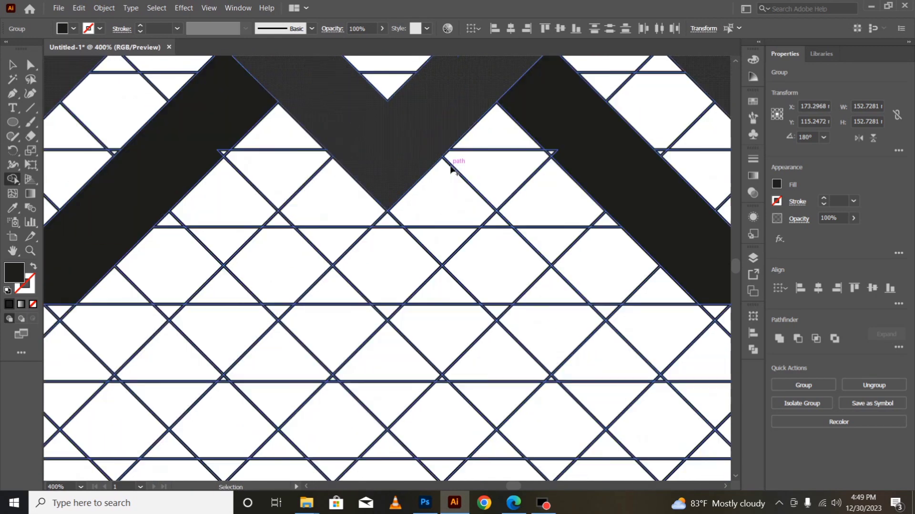
{"action": "scroll", "coordinate": [387, 173], "scroll_direction": "up", "scroll_amount": 2}
{"action": "scroll", "coordinate": [387, 171], "scroll_direction": "up", "scroll_amount": 3}
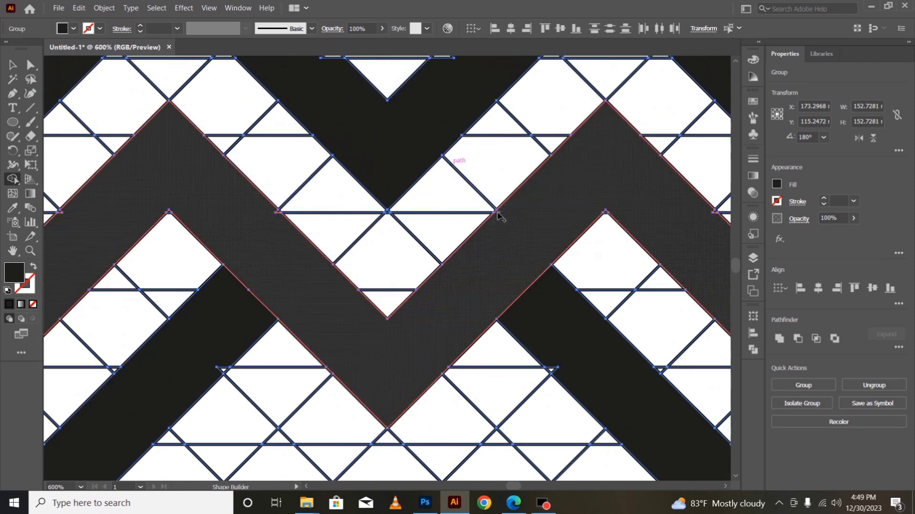
{"action": "left_click_drag", "start_coordinate": [498, 213], "coordinate": [500, 217]}
{"action": "left_click", "coordinate": [278, 218]}
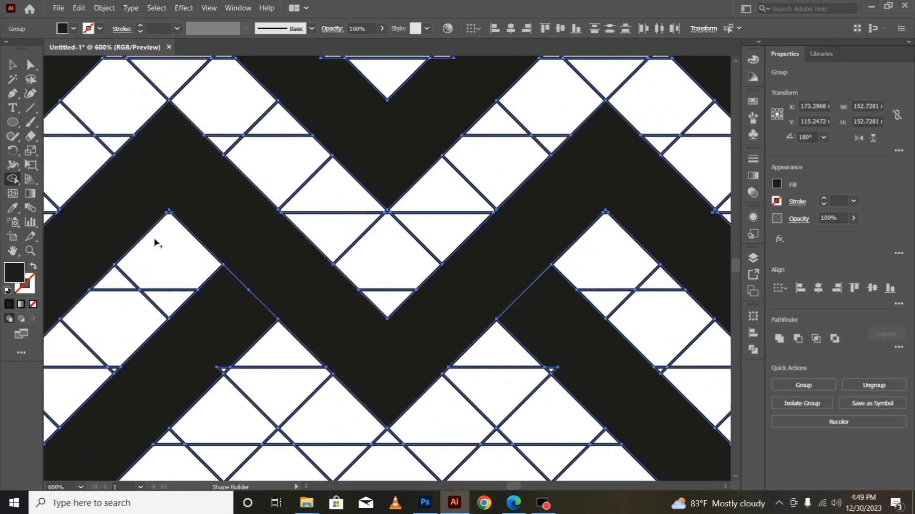
{"action": "left_click", "coordinate": [216, 362]}
Fill the leftover notches on the outer M's left slope, under its left peak and on the left side of its valley.
{"action": "scroll", "coordinate": [217, 375], "scroll_direction": "down", "scroll_amount": 1}
{"action": "scroll", "coordinate": [221, 367], "scroll_direction": "down", "scroll_amount": 3}
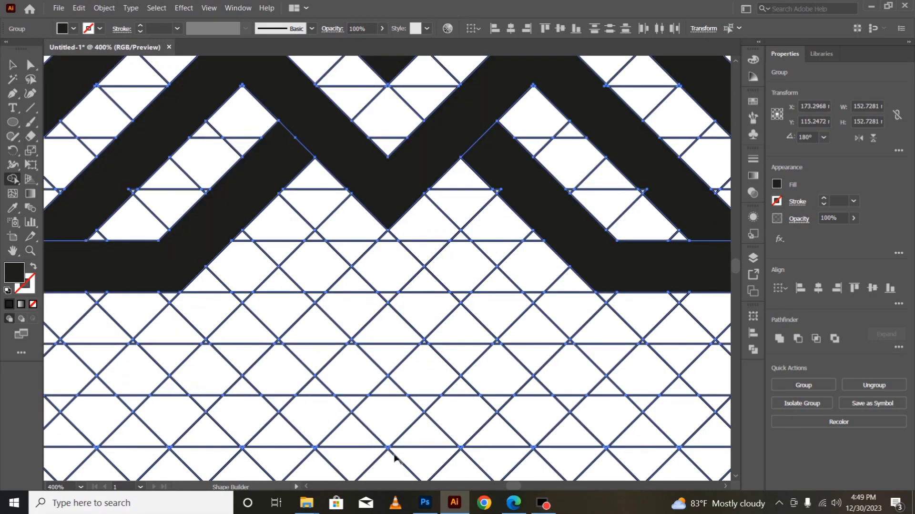
{"action": "mouse_move", "coordinate": [518, 488]}
{"action": "left_mouse_down"}
{"action": "mouse_move", "coordinate": [503, 489]}
{"action": "mouse_move", "coordinate": [519, 489]}
{"action": "left_mouse_up"}
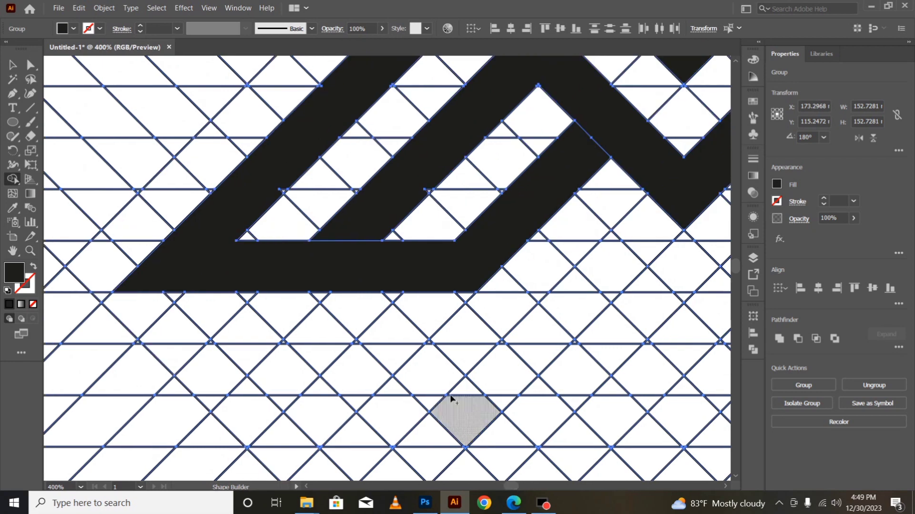
{"action": "scroll", "coordinate": [452, 397], "scroll_direction": "up", "scroll_amount": 3}
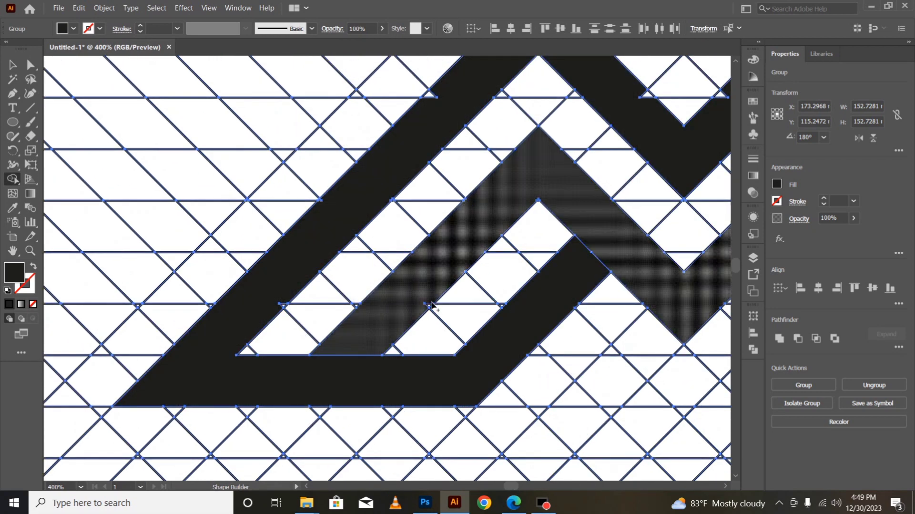
{"action": "left_click", "coordinate": [286, 300]}
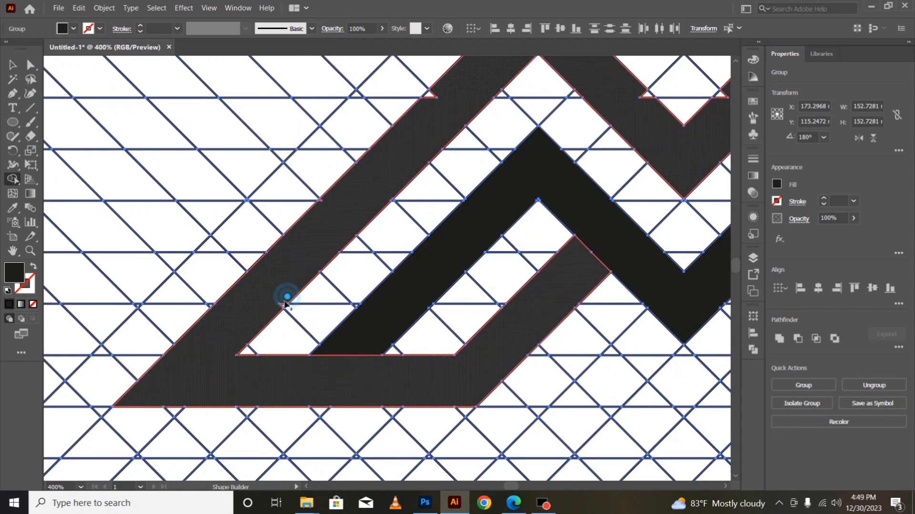
{"action": "scroll", "coordinate": [419, 291], "scroll_direction": "up", "scroll_amount": 3}
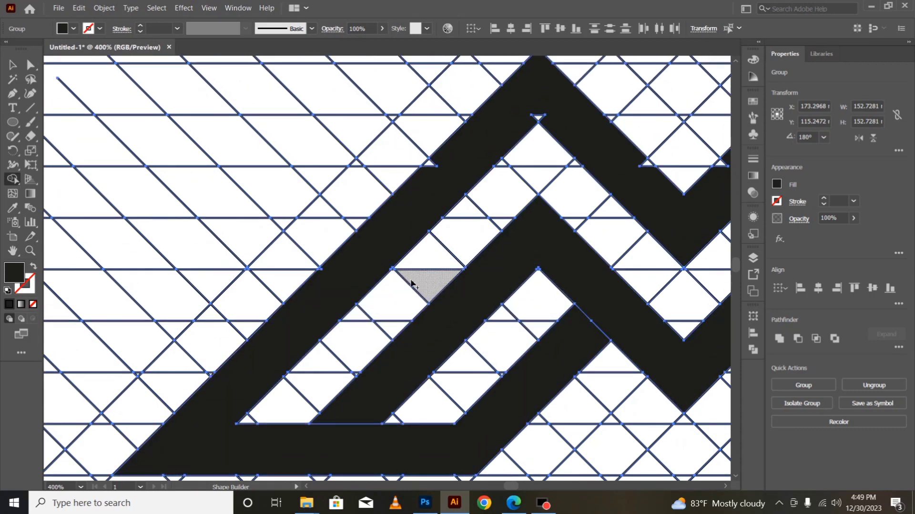
{"action": "left_click", "coordinate": [442, 160]}
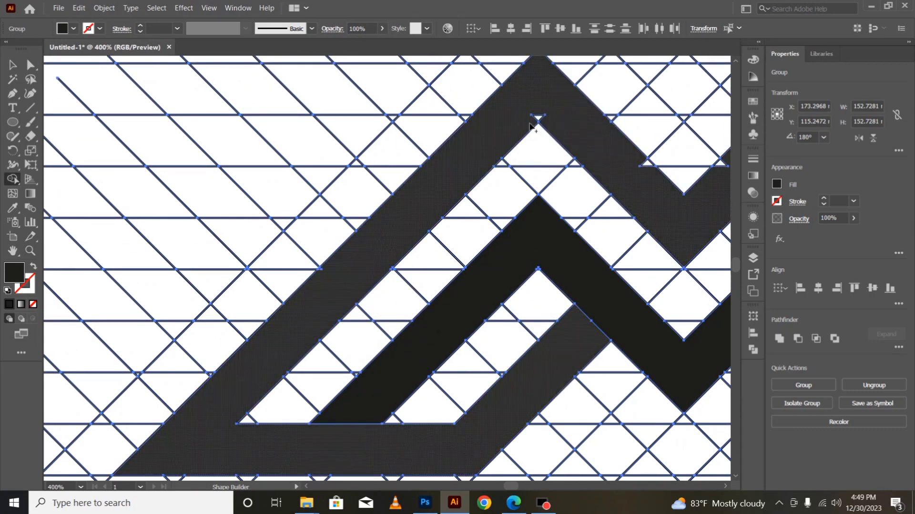
{"action": "left_click", "coordinate": [539, 118]}
{"action": "left_click", "coordinate": [633, 153]}
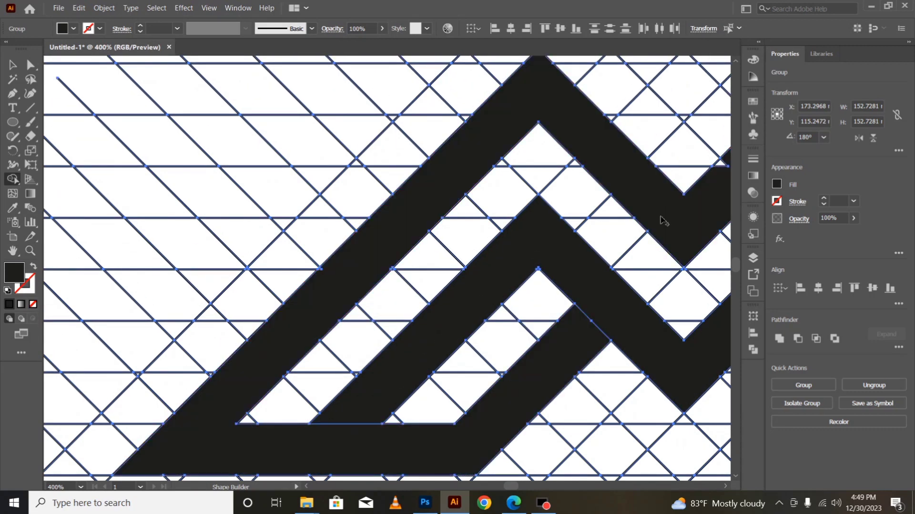
Fill the leftover notches on the right side of the outer M's valley, under its right peak, on the short right diagonal and right slope.
{"action": "mouse_move", "coordinate": [518, 485]}
{"action": "left_mouse_down"}
{"action": "mouse_move", "coordinate": [529, 486]}
{"action": "mouse_move", "coordinate": [513, 485]}
{"action": "left_mouse_up"}
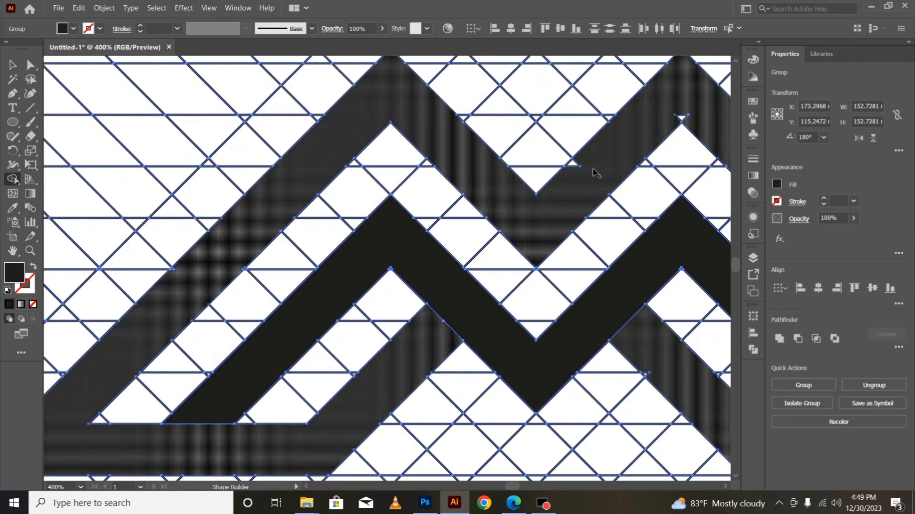
{"action": "left_click", "coordinate": [587, 154]}
{"action": "left_click", "coordinate": [699, 109]}
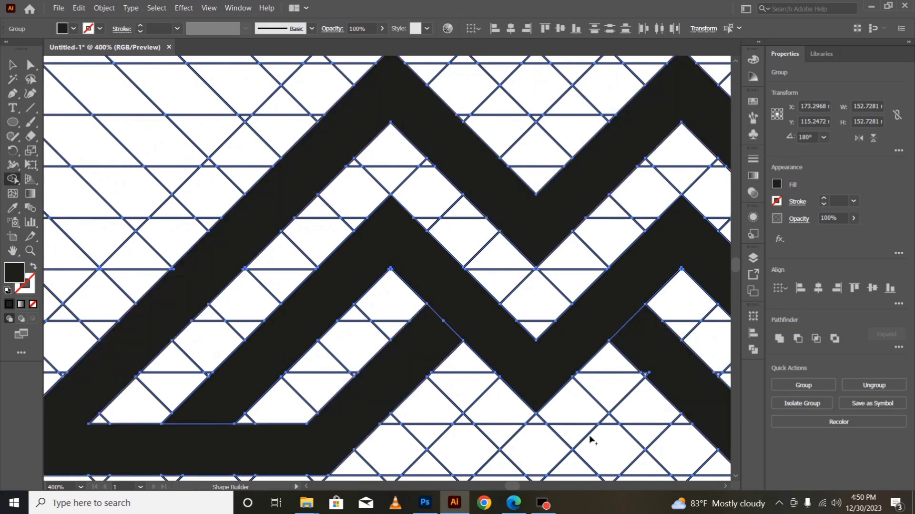
{"action": "left_click_drag", "start_coordinate": [516, 486], "coordinate": [518, 485]}
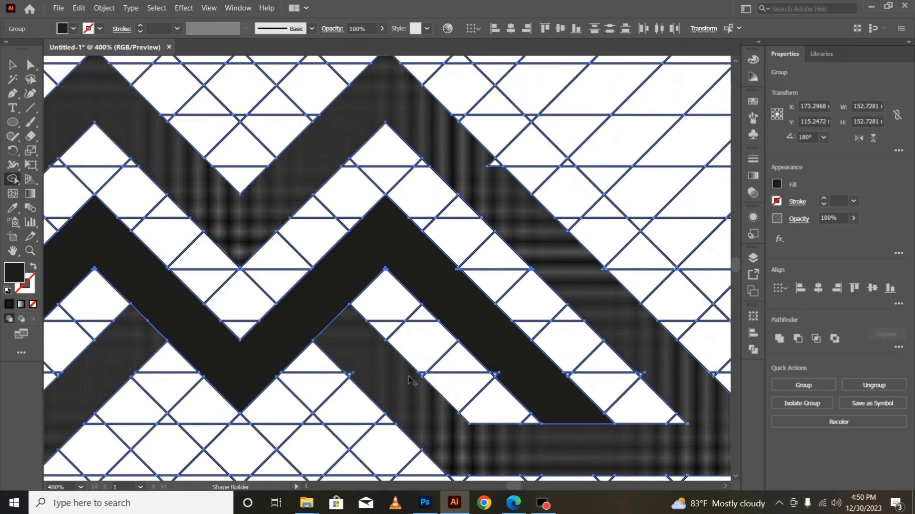
{"action": "left_click", "coordinate": [353, 369]}
{"action": "scroll", "coordinate": [515, 450], "scroll_direction": "down", "scroll_amount": 1}
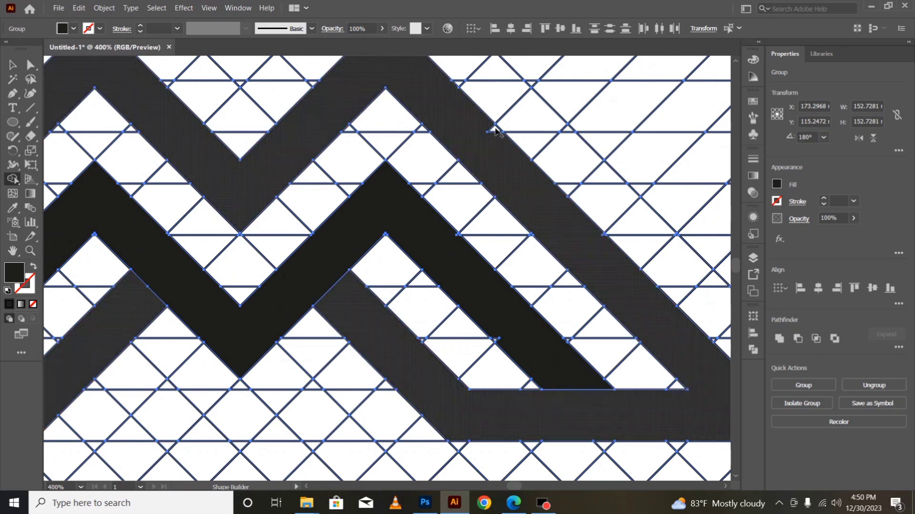
{"action": "left_click_drag", "start_coordinate": [485, 123], "coordinate": [504, 141]}
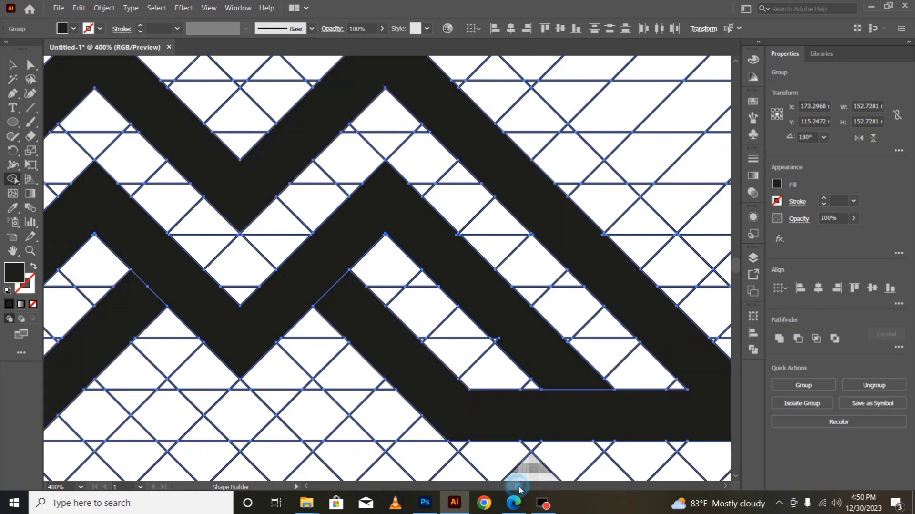
Examine the outer M's right slope, the valleys and the whole mountain mark for remaining slivers, with nothing left selected.
{"action": "left_click_drag", "start_coordinate": [517, 486], "coordinate": [520, 486]}
{"action": "left_click_drag", "start_coordinate": [350, 339], "coordinate": [353, 344]}
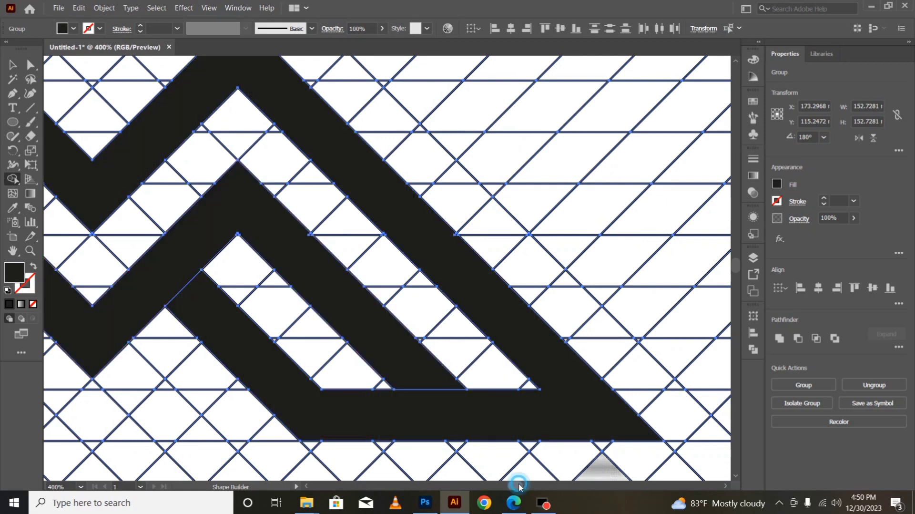
{"action": "left_click_drag", "start_coordinate": [518, 486], "coordinate": [513, 486]}
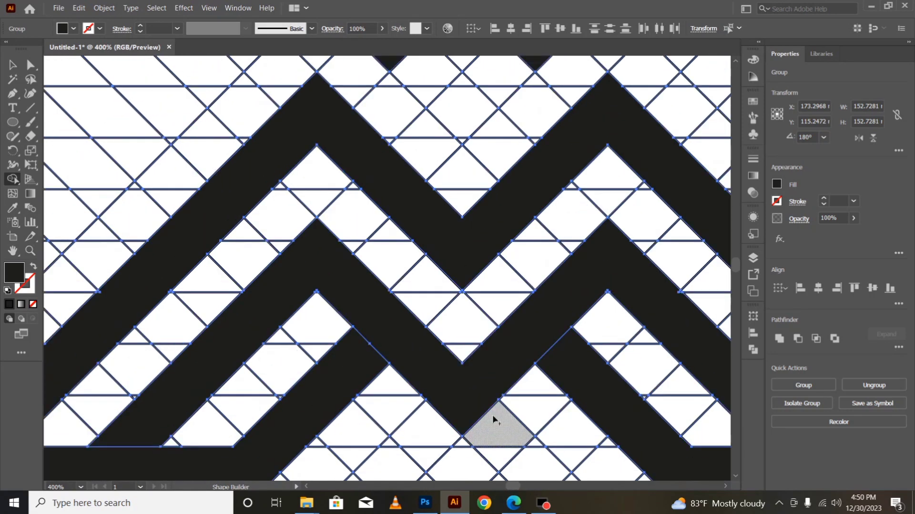
{"action": "scroll", "coordinate": [494, 419], "scroll_direction": "up", "scroll_amount": 2}
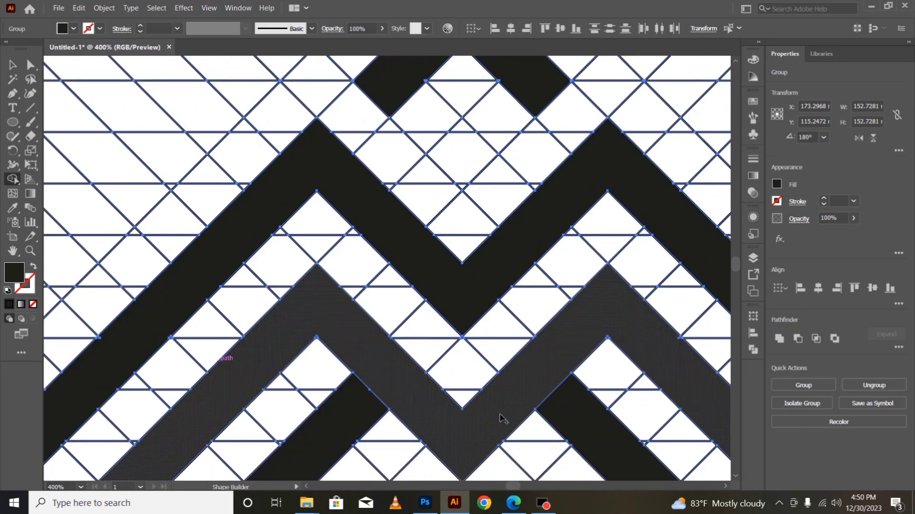
{"action": "scroll", "coordinate": [502, 417], "scroll_direction": "down", "scroll_amount": 4}
{"action": "scroll", "coordinate": [503, 418], "scroll_direction": "down", "scroll_amount": 5}
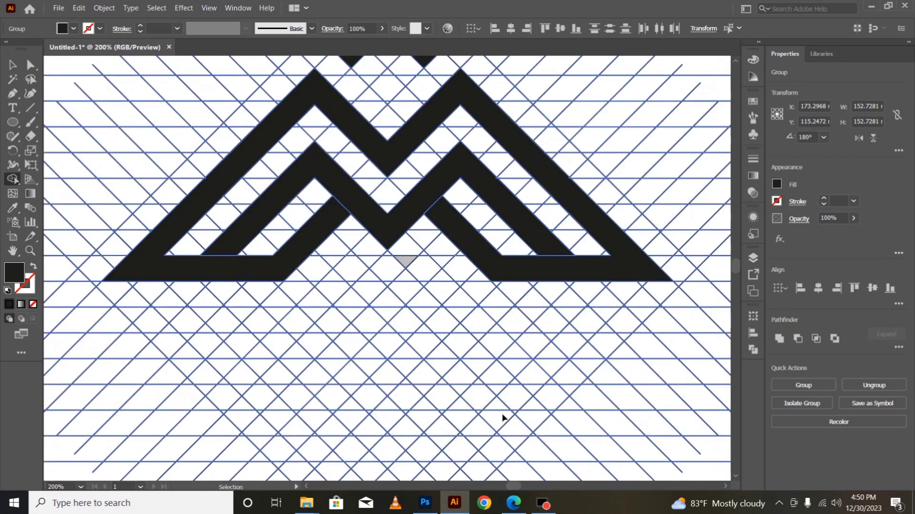
{"action": "scroll", "coordinate": [538, 362], "scroll_direction": "up", "scroll_amount": 1}
{"action": "key", "text": "v"}
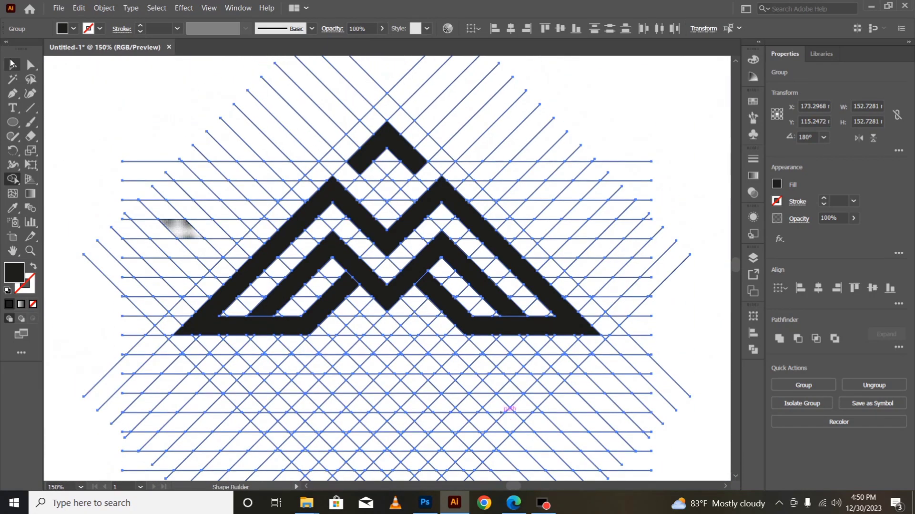
{"action": "left_click", "coordinate": [141, 83]}
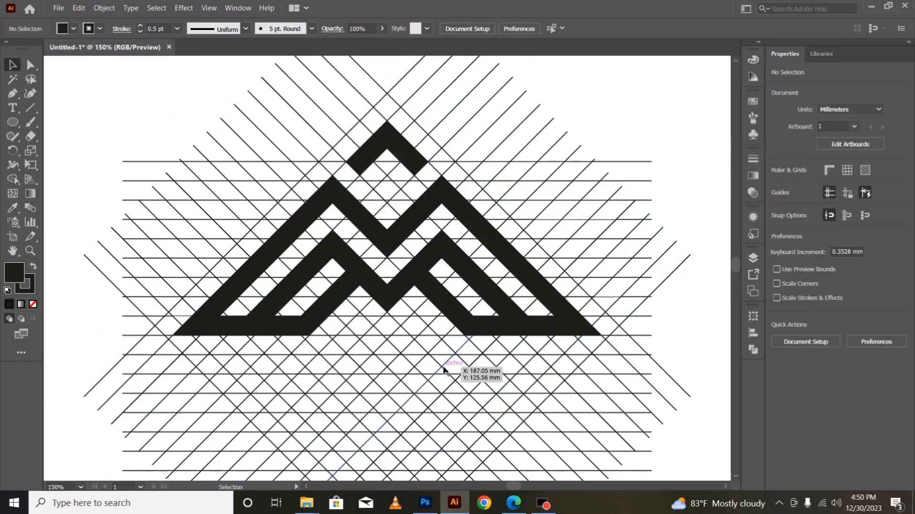
Ungroup the grouped black mountain shapes and line grid so that each can be selected separately.
{"action": "left_click", "coordinate": [301, 330]}
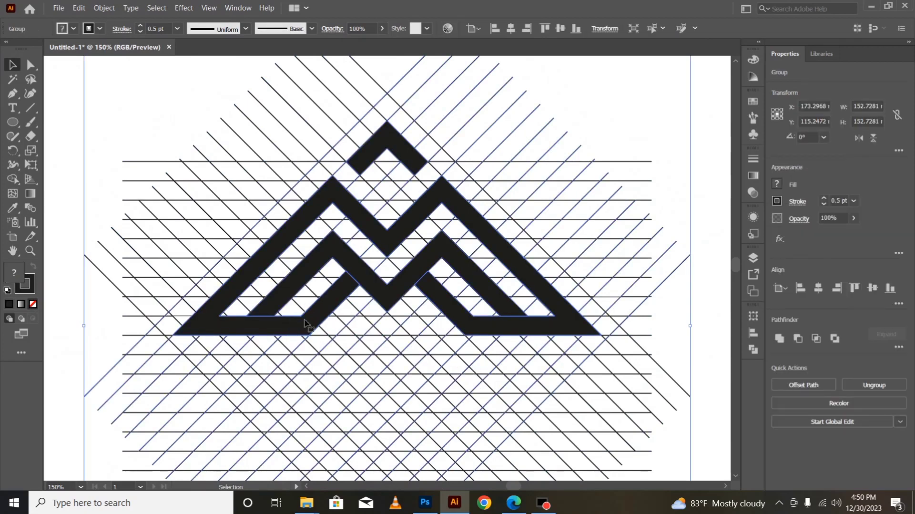
{"action": "right_click", "coordinate": [301, 331]}
{"action": "left_click", "coordinate": [334, 227]}
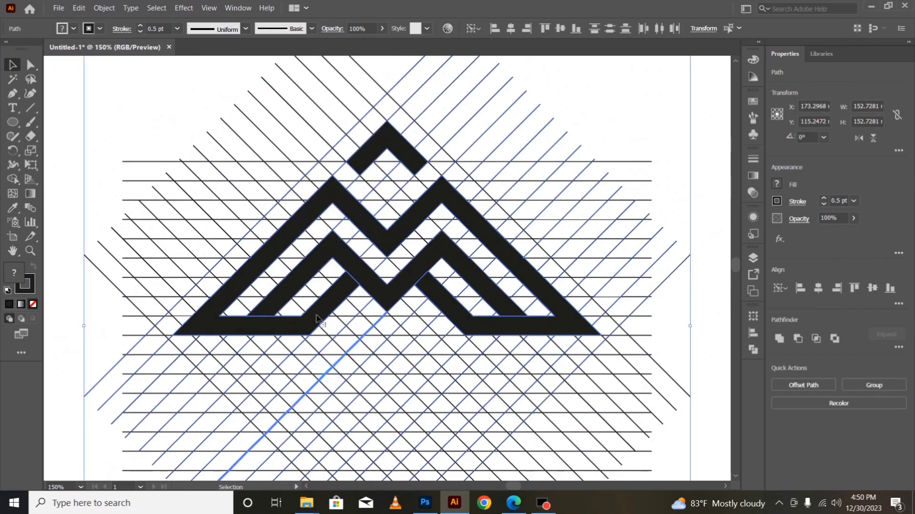
{"action": "left_click", "coordinate": [72, 153]}
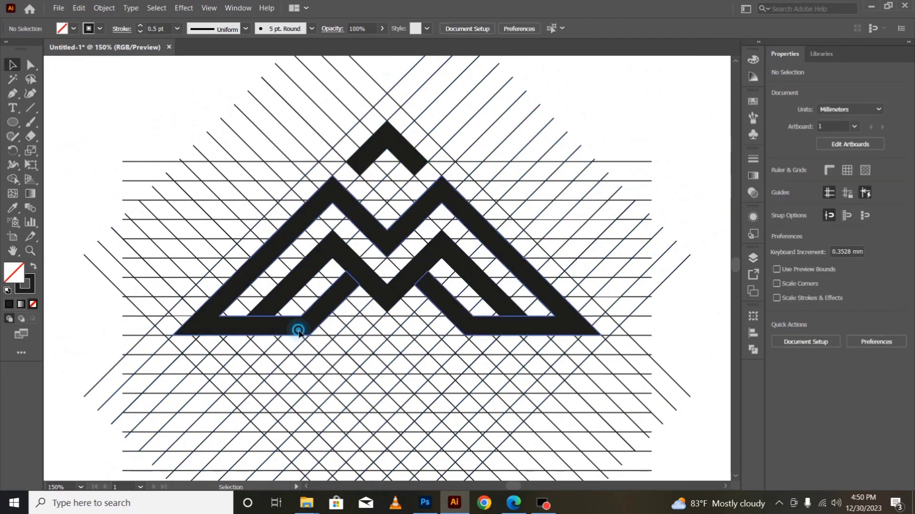
Cut the black outer M, inner M and peak chevron shapes out of the line grid.
{"action": "left_click", "coordinate": [299, 330]}
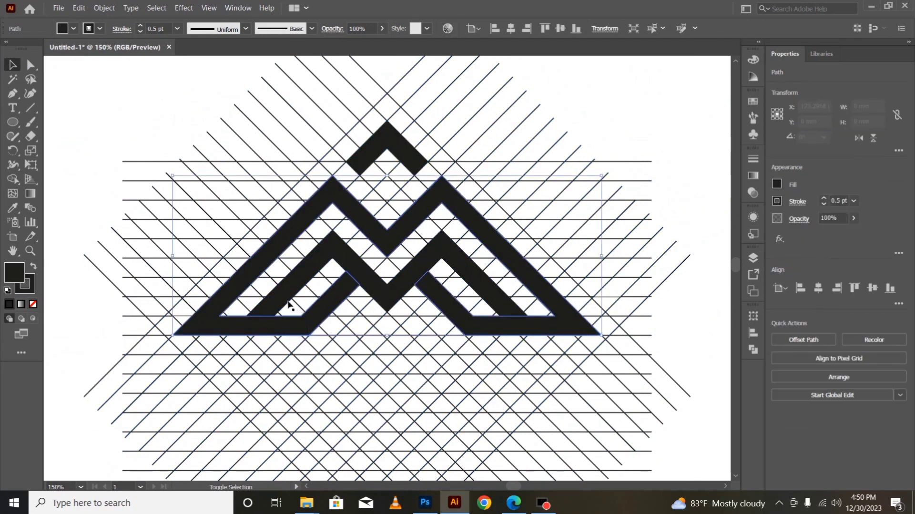
{"action": "left_click", "coordinate": [373, 158], "text": "shift"}
{"action": "key", "text": "a"}
{"action": "key", "text": "ctrl+minus"}
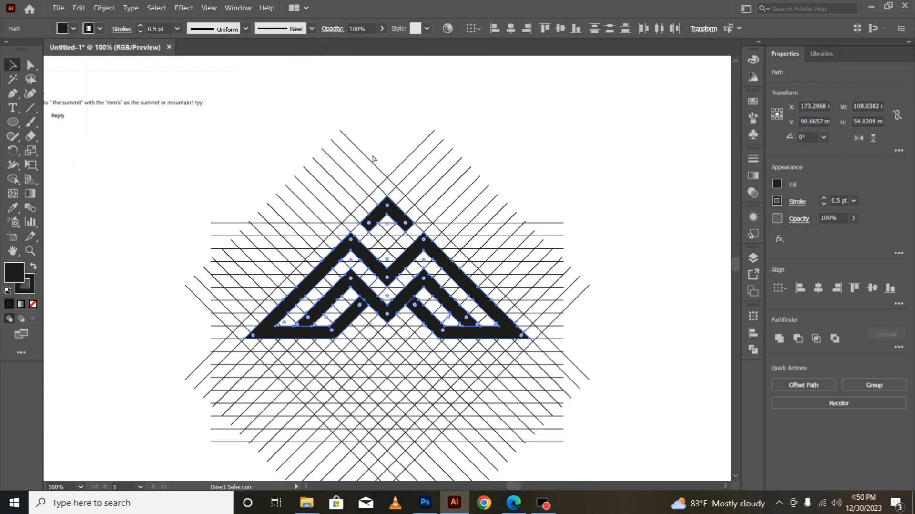
{"action": "key", "text": "v"}
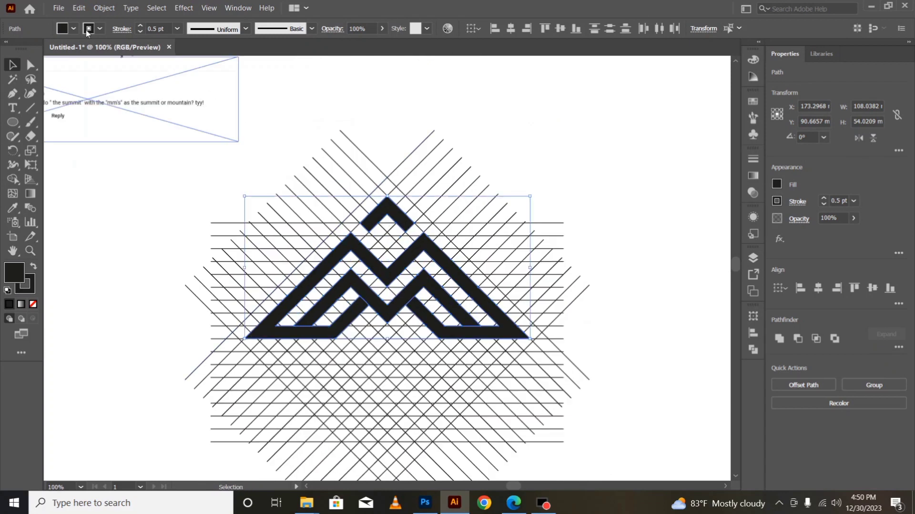
{"action": "left_click", "coordinate": [80, 8]}
{"action": "left_click", "coordinate": [95, 61]}
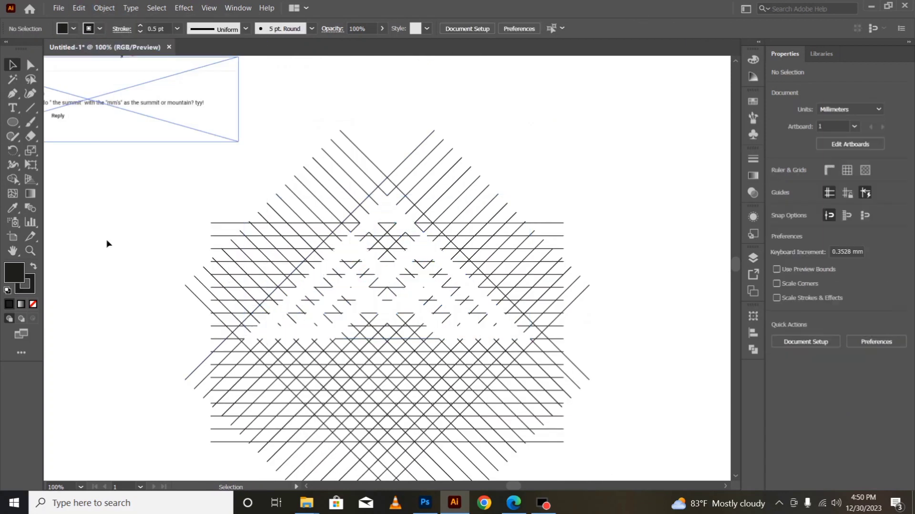
Delete all the remaining lines of the construction grid.
{"action": "left_click", "coordinate": [135, 332]}
{"action": "scroll", "coordinate": [210, 202], "scroll_direction": "down", "scroll_amount": 4}
{"action": "left_click_drag", "start_coordinate": [189, 197], "coordinate": [640, 455]}
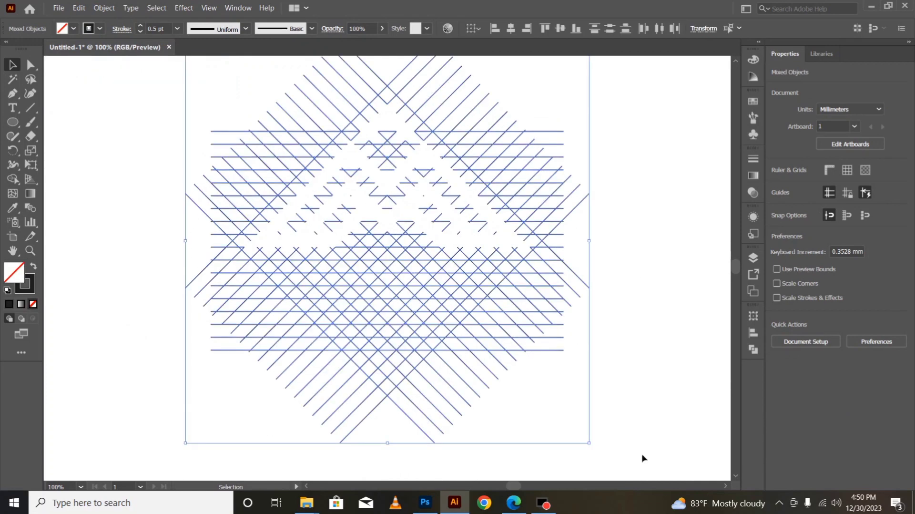
{"action": "key", "text": "Delete"}
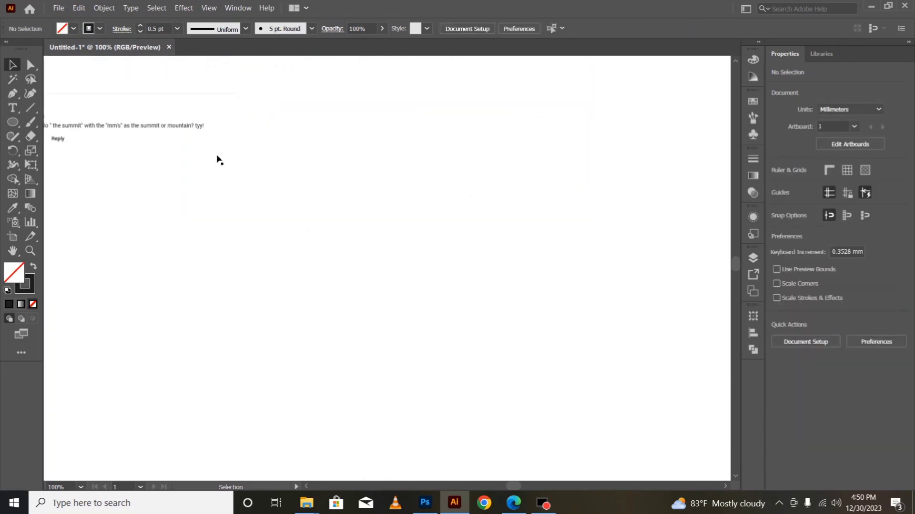
Paste the cut logo shapes in front on the cleared artboard and deselect them.
{"action": "left_click", "coordinate": [79, 9]}
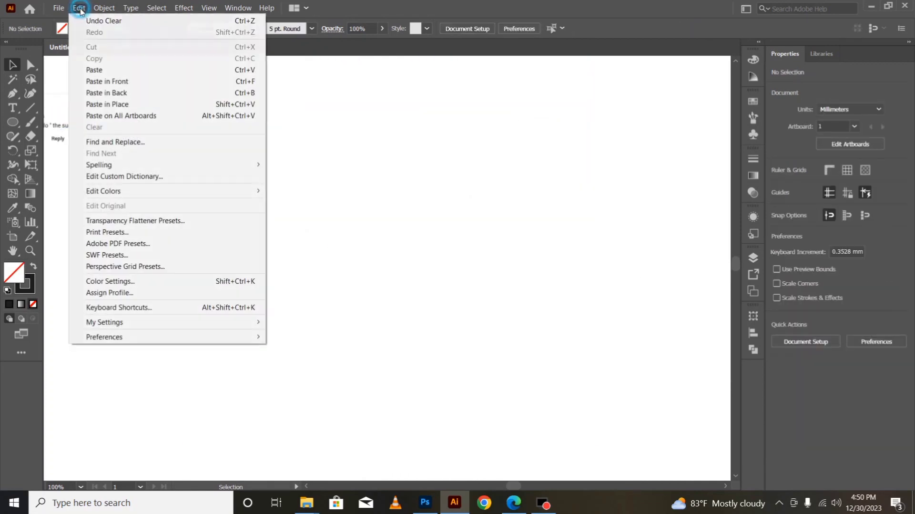
{"action": "left_click", "coordinate": [105, 82]}
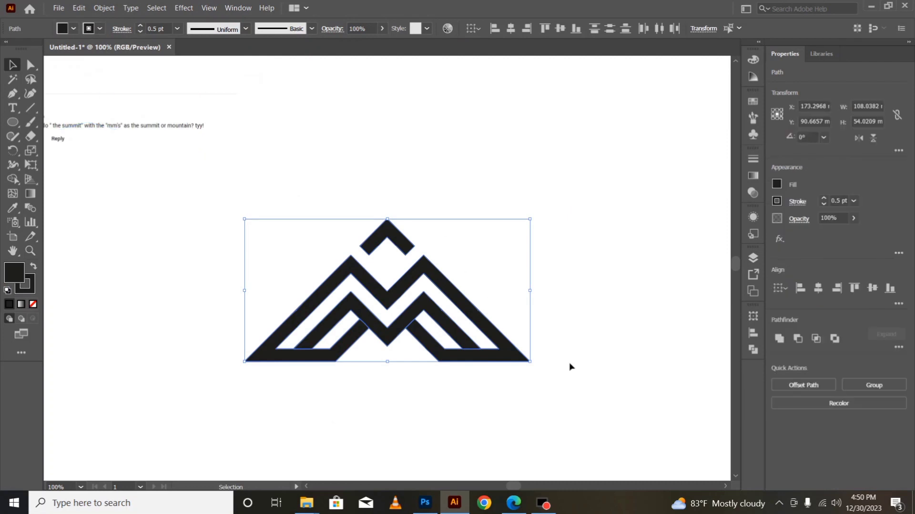
{"action": "left_click", "coordinate": [599, 406]}
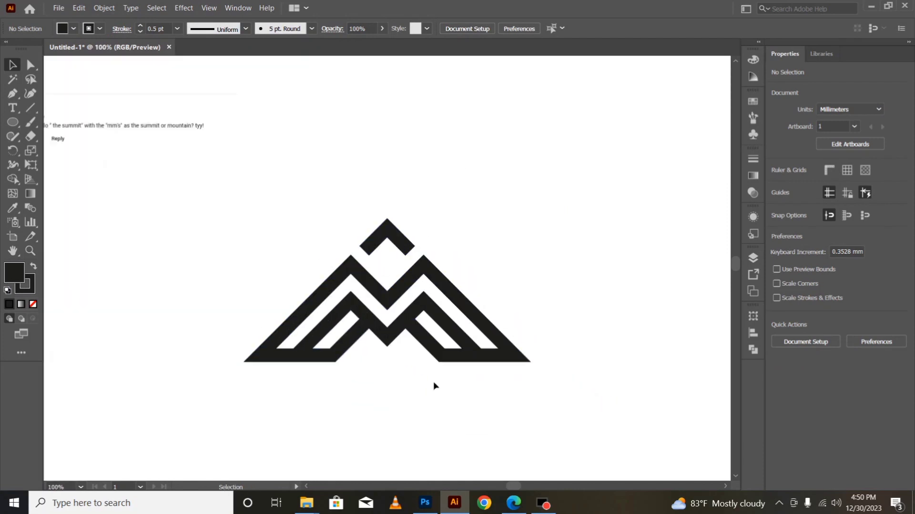
{"action": "left_click", "coordinate": [436, 400]}
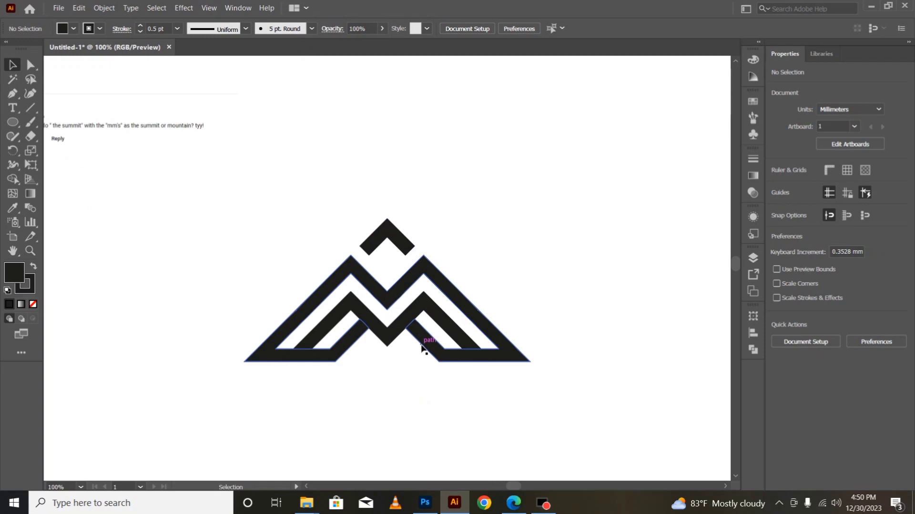
{"action": "key", "text": "ctrl+="}
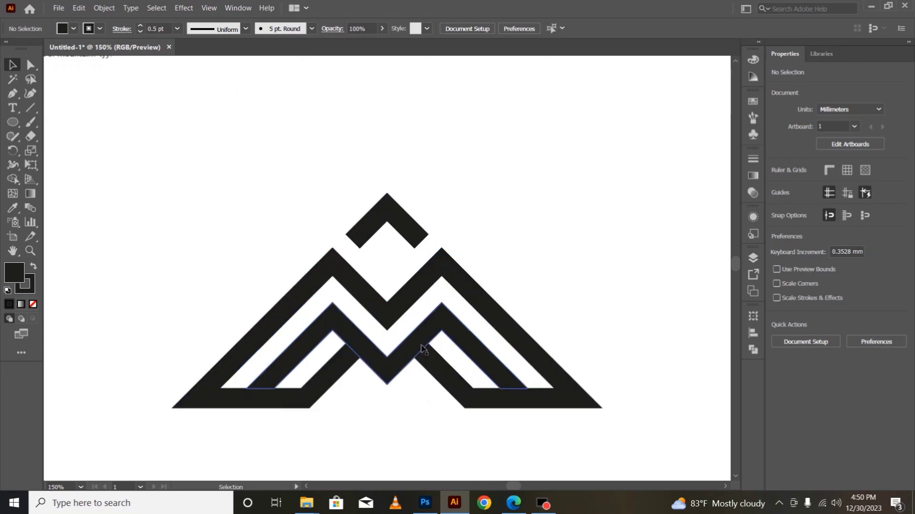
{"action": "left_click", "coordinate": [382, 442]}
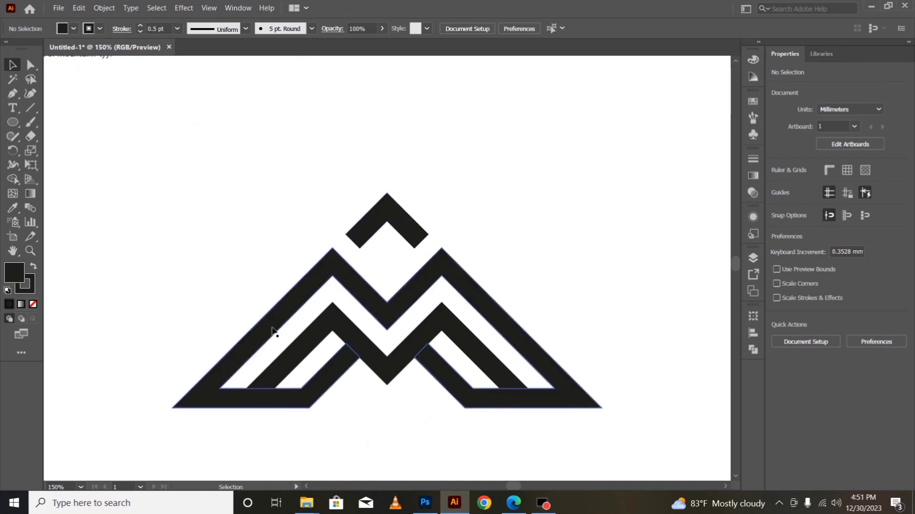
Set the stroke of all the logo shapes to none.
{"action": "left_click_drag", "start_coordinate": [233, 166], "coordinate": [357, 268]}
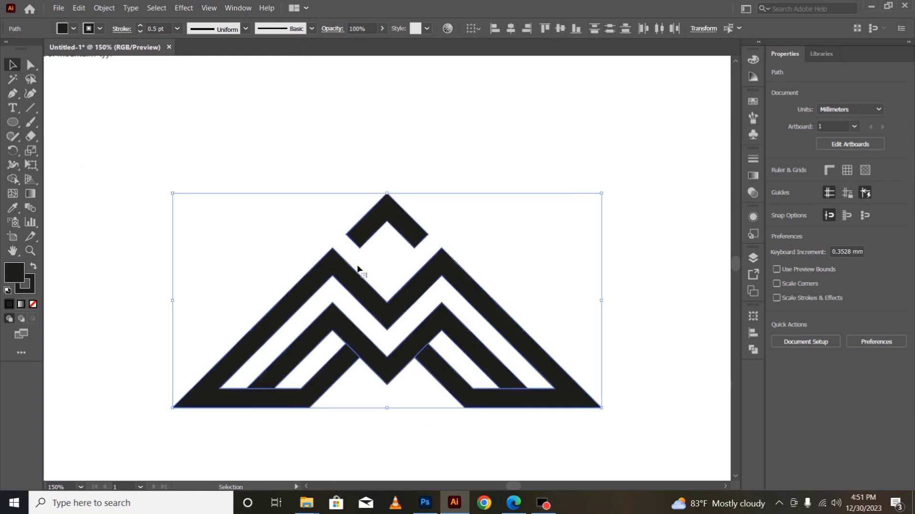
{"action": "left_click", "coordinate": [98, 30]}
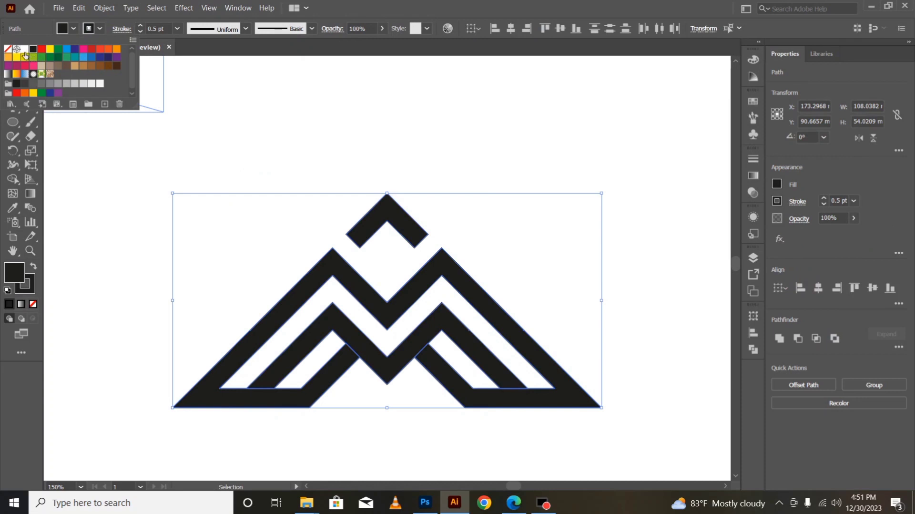
{"action": "left_click", "coordinate": [8, 49]}
{"action": "left_click", "coordinate": [143, 245]}
{"action": "left_click", "coordinate": [375, 425]}
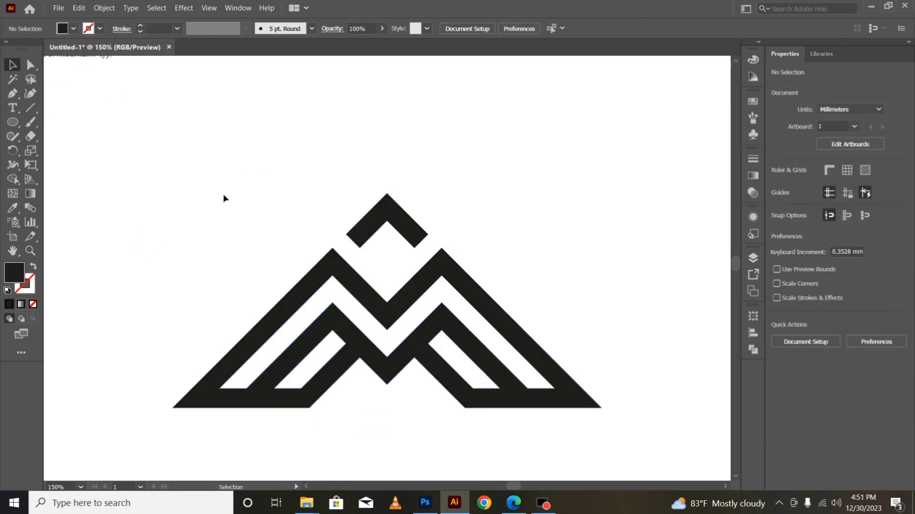
Thicken the chevron and both M shapes by setting their stroke weight to 6 pt.
{"action": "left_click_drag", "start_coordinate": [225, 196], "coordinate": [636, 482]}
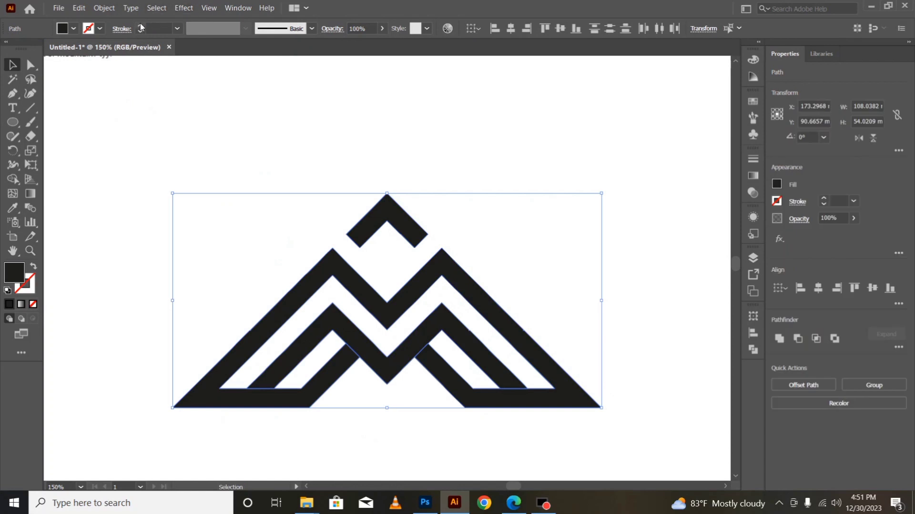
{"action": "left_click", "coordinate": [141, 27]}
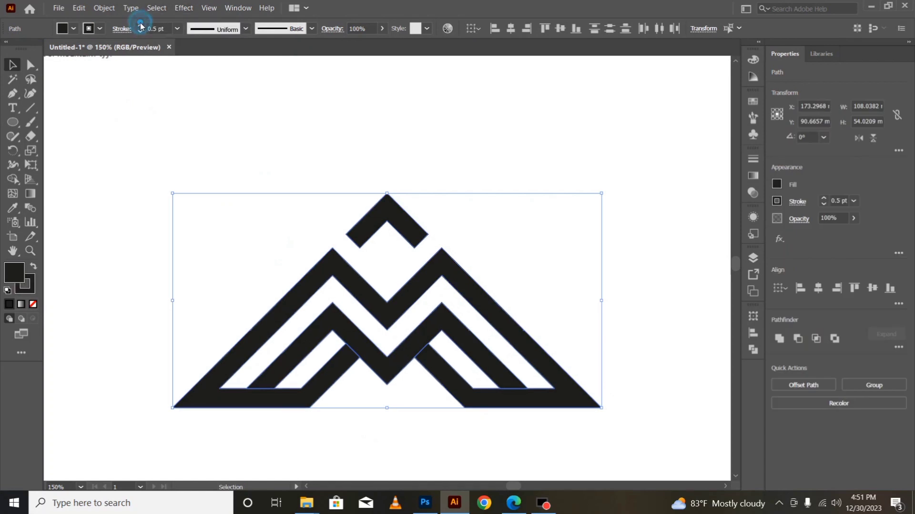
{"action": "left_click", "coordinate": [141, 27]}
{"action": "left_click", "coordinate": [141, 27]}
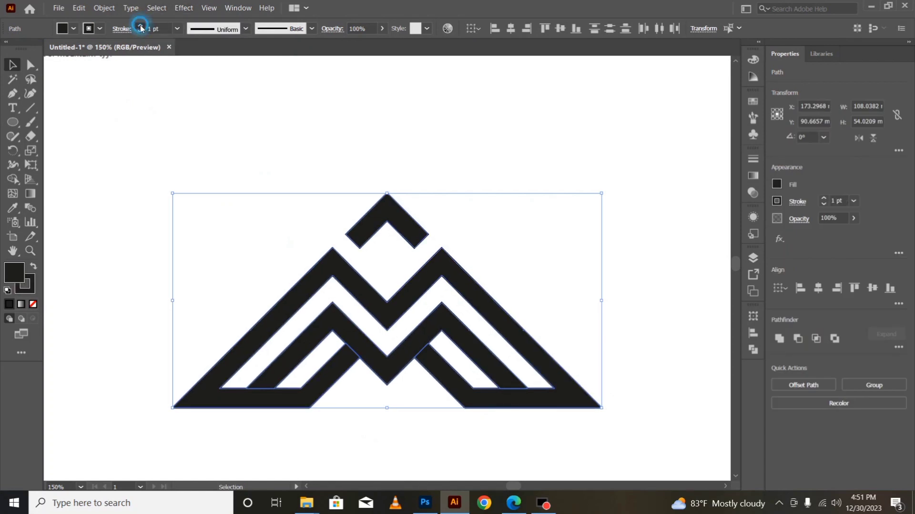
{"action": "left_click", "coordinate": [141, 27]}
{"action": "left_click", "coordinate": [141, 27]}
{"action": "left_click", "coordinate": [141, 27]}
{"action": "left_click", "coordinate": [141, 27]}
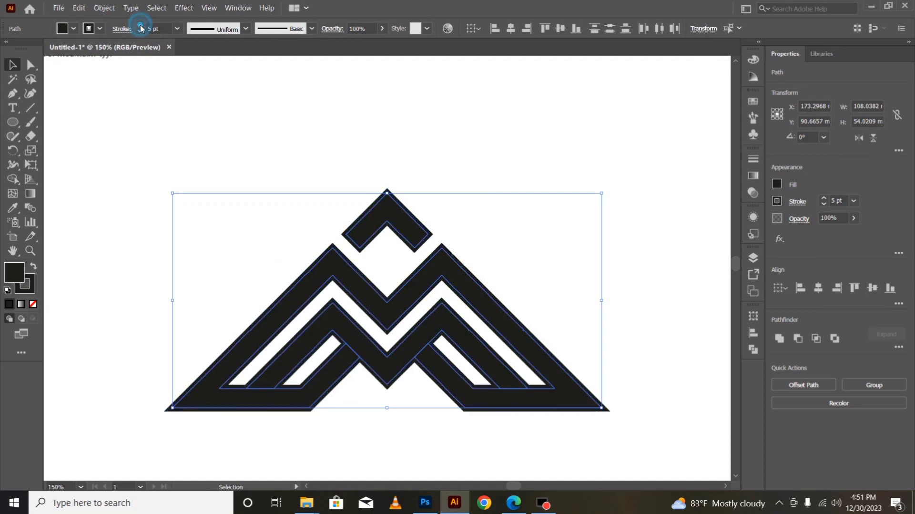
{"action": "left_click", "coordinate": [141, 26]}
{"action": "left_click", "coordinate": [161, 160]}
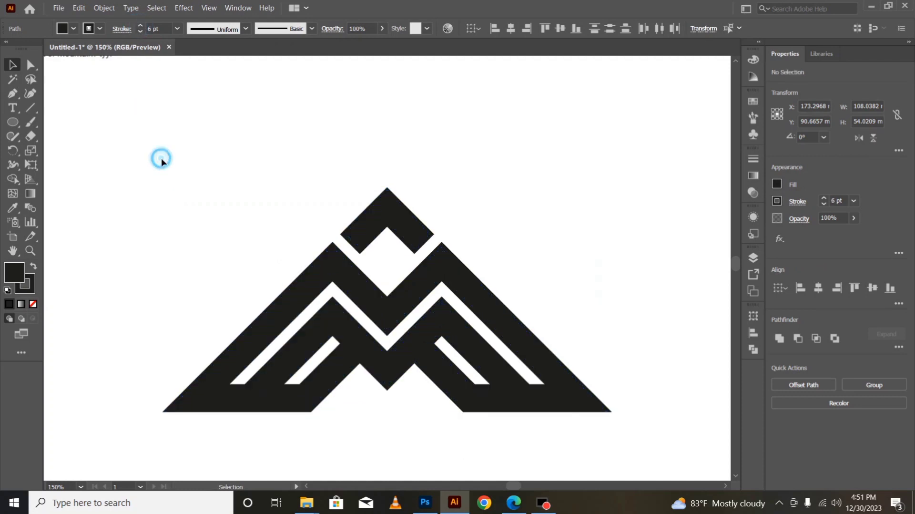
{"action": "left_click_drag", "start_coordinate": [204, 184], "coordinate": [625, 455]}
{"action": "left_click", "coordinate": [626, 456]}
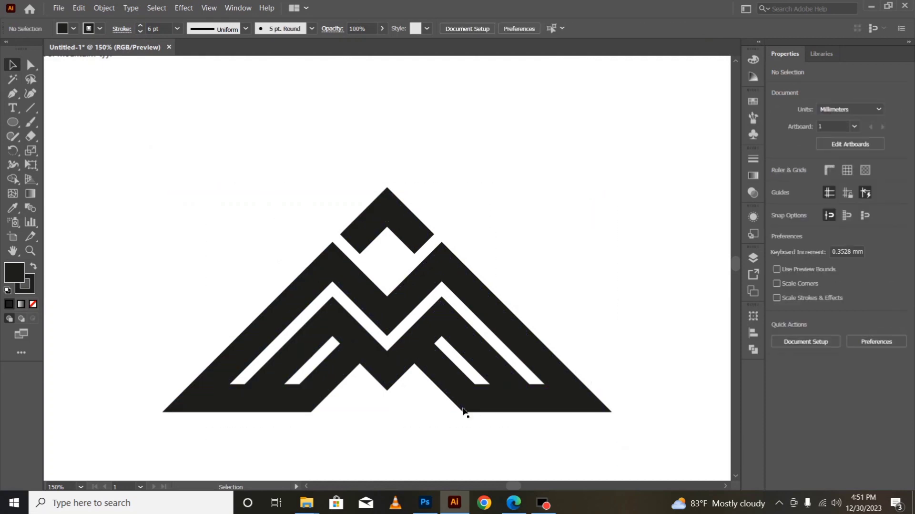
Try expanding all the stroked logo shapes into filled outlines.
{"action": "left_click_drag", "start_coordinate": [196, 234], "coordinate": [612, 437]}
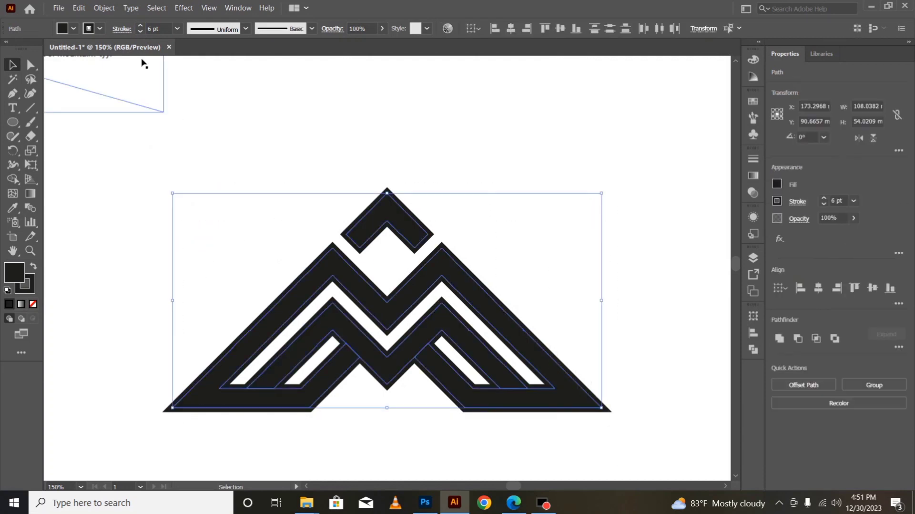
{"action": "left_click", "coordinate": [103, 9]}
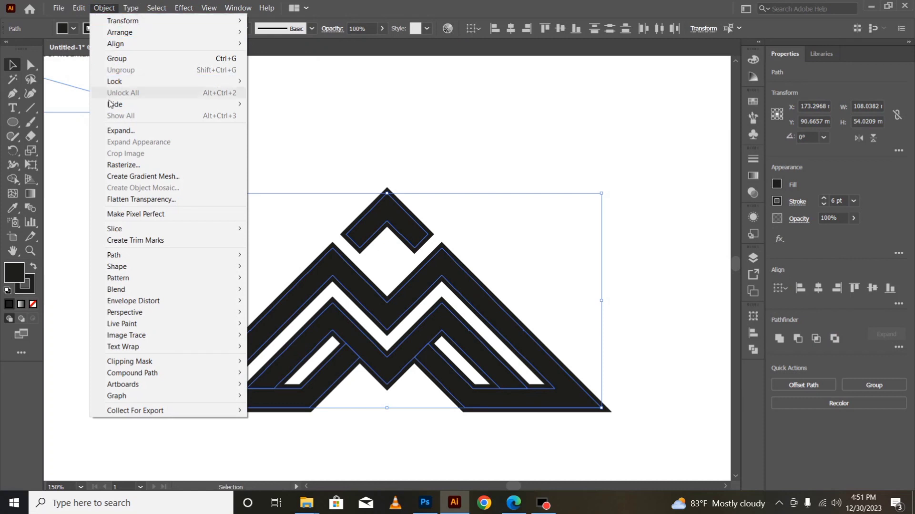
{"action": "left_click", "coordinate": [115, 130]}
{"action": "key", "text": "Return"}
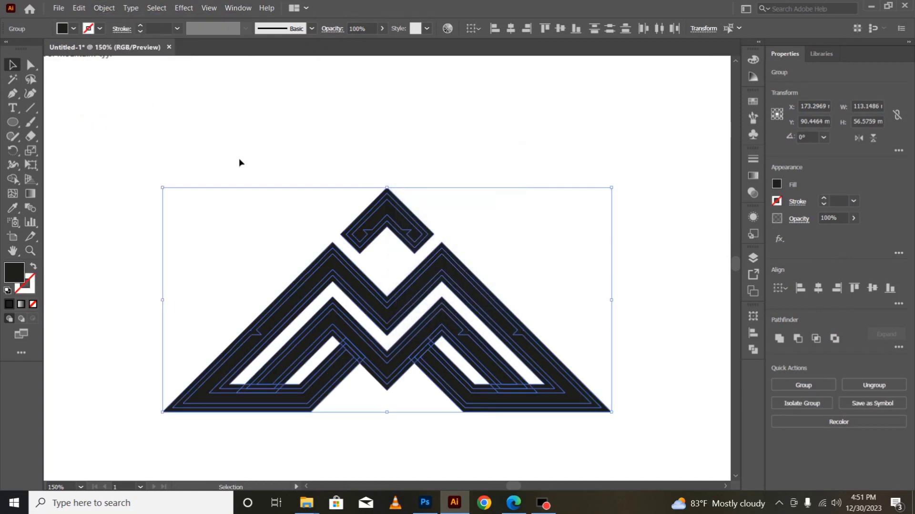
{"action": "key", "text": "ctrl+z"}
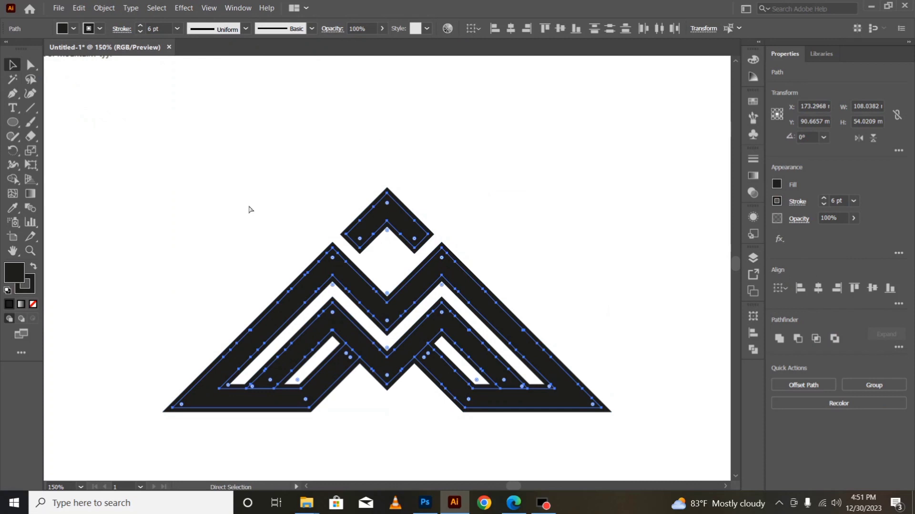
{"action": "left_click", "coordinate": [248, 207]}
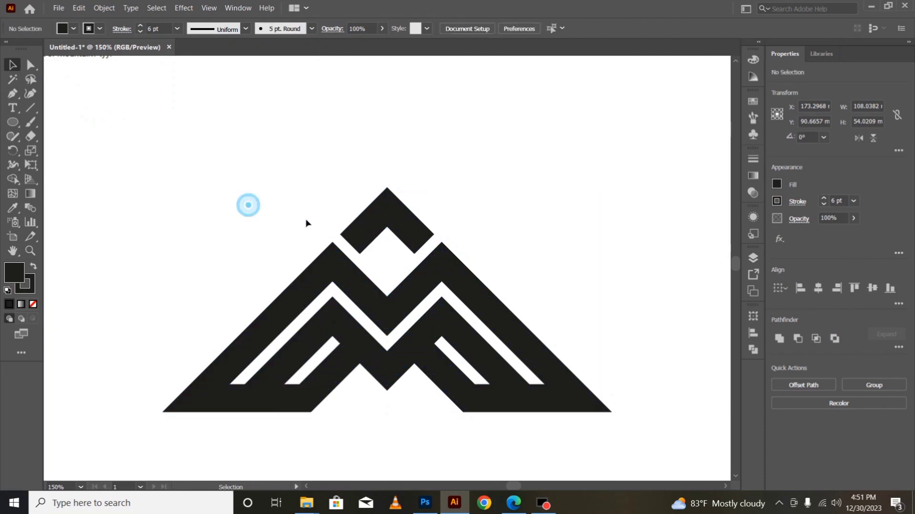
{"action": "left_click", "coordinate": [408, 240]}
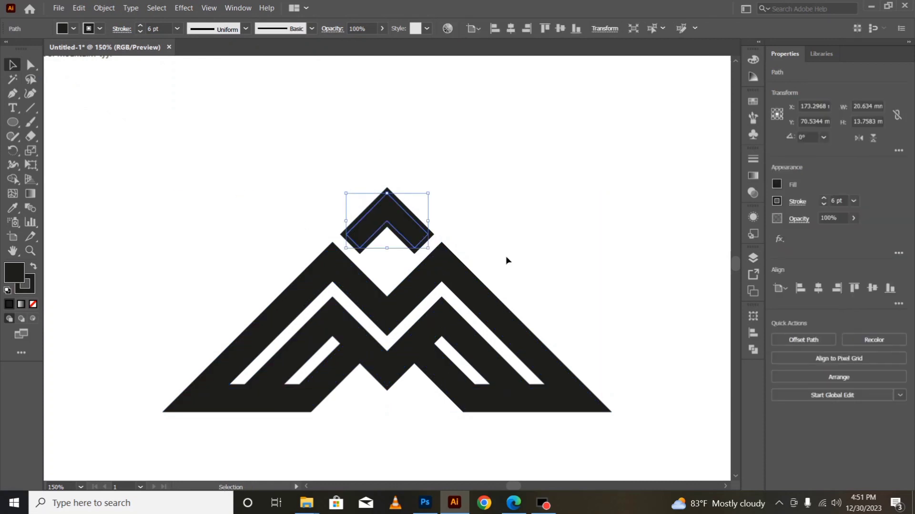
{"action": "left_click", "coordinate": [754, 350]}
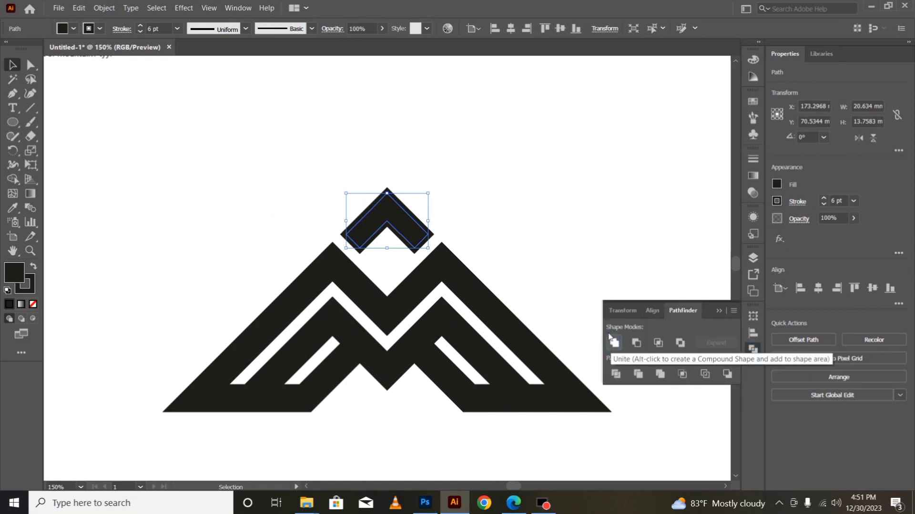
{"action": "left_click", "coordinate": [586, 244]}
Remove the stroke from the chevron and both M shapes, keeping only their solid fill.
{"action": "left_click_drag", "start_coordinate": [191, 170], "coordinate": [587, 454]}
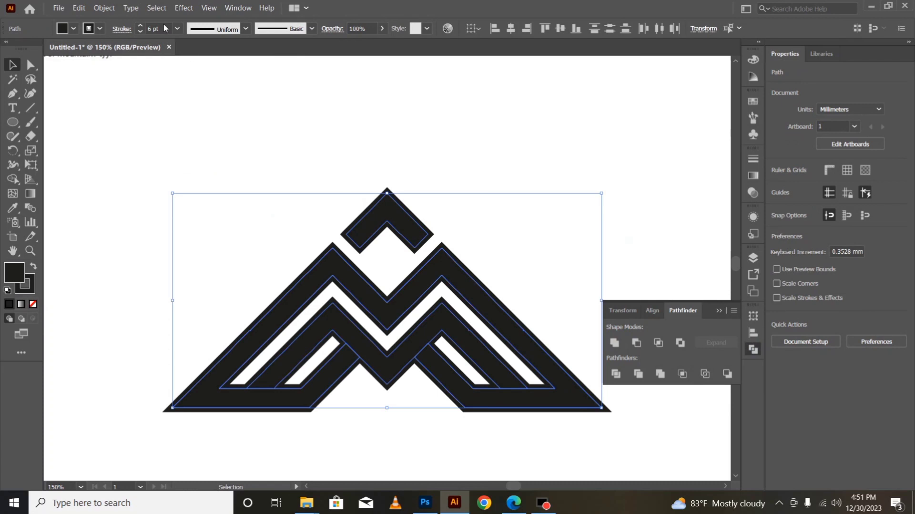
{"action": "left_click", "coordinate": [141, 32]}
{"action": "left_click", "coordinate": [141, 33]}
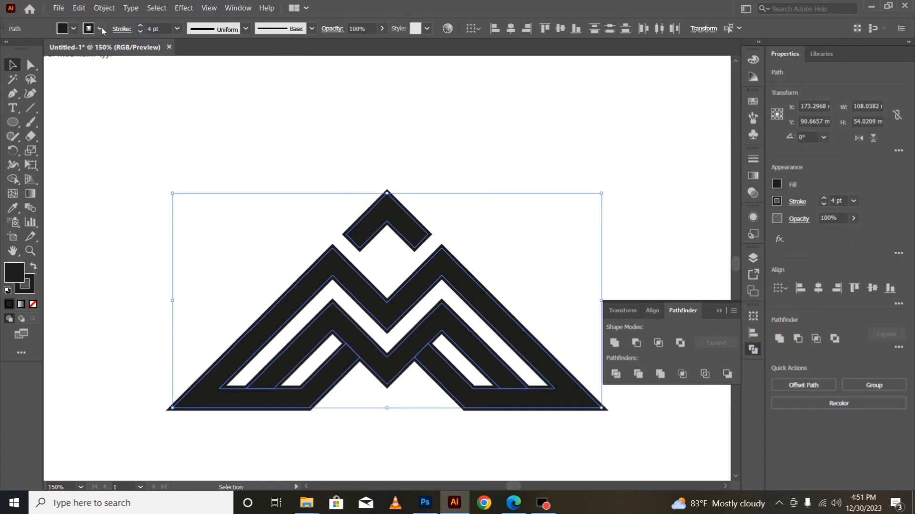
{"action": "left_click", "coordinate": [99, 28]}
{"action": "left_click", "coordinate": [8, 48]}
{"action": "left_click", "coordinate": [203, 122]}
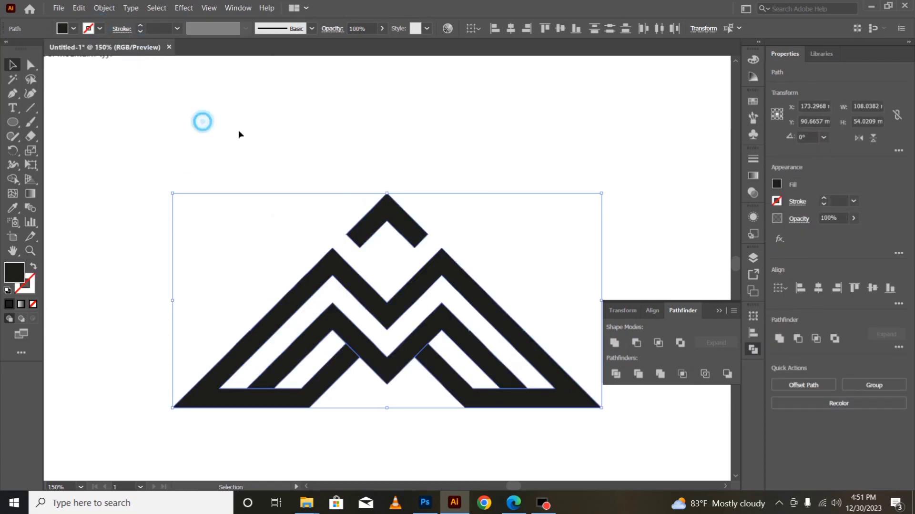
{"action": "left_click", "coordinate": [412, 150]}
{"action": "left_click", "coordinate": [718, 310]}
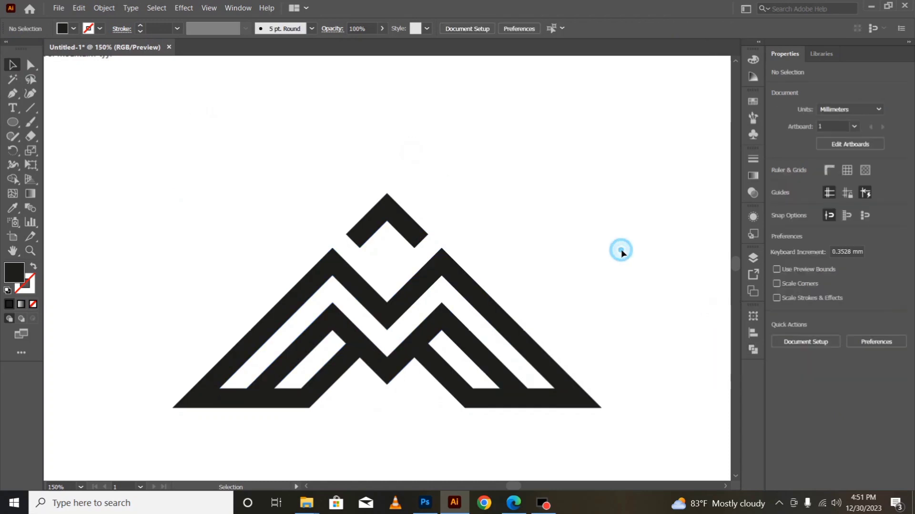
{"action": "key", "text": "p"}
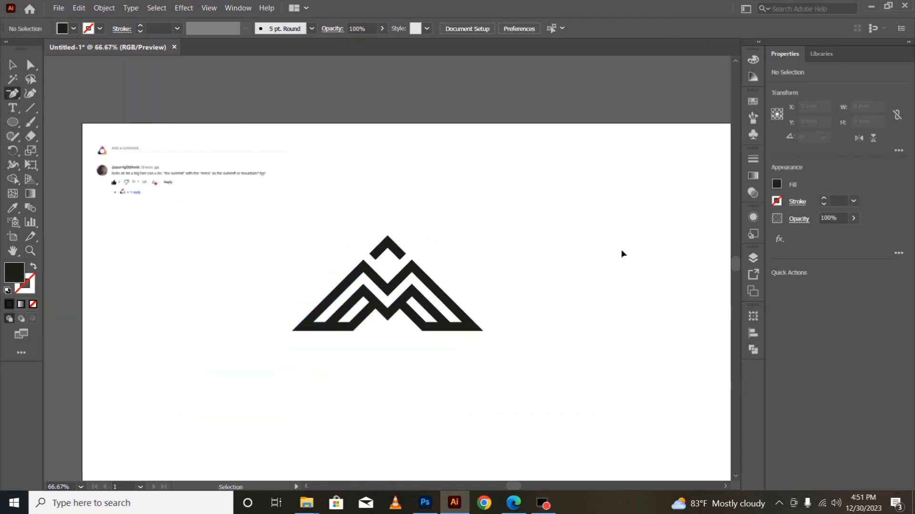
{"action": "left_click", "coordinate": [398, 293]}
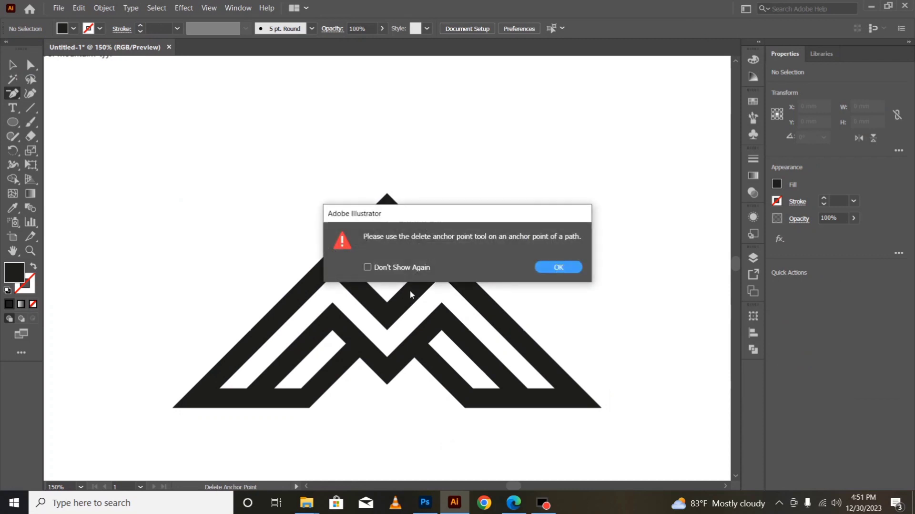
{"action": "left_click", "coordinate": [553, 268]}
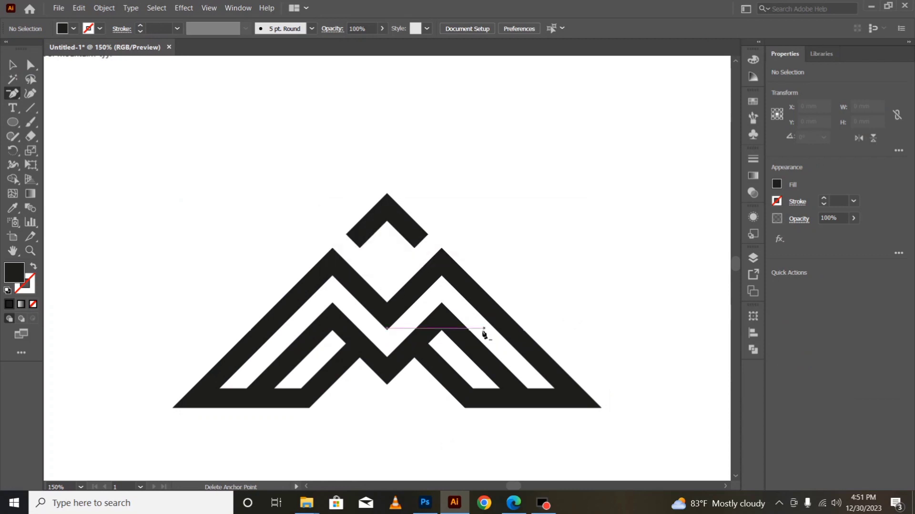
{"action": "left_click", "coordinate": [7, 69]}
Fill the outer M with a linear gradient and set its end colour stop to the dark blue swatch.
{"action": "left_click", "coordinate": [354, 281]}
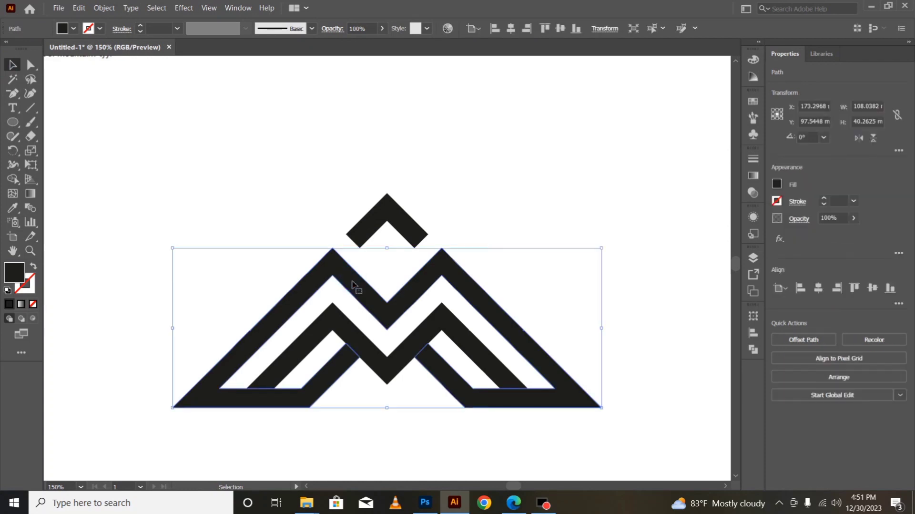
{"action": "left_click", "coordinate": [752, 177]}
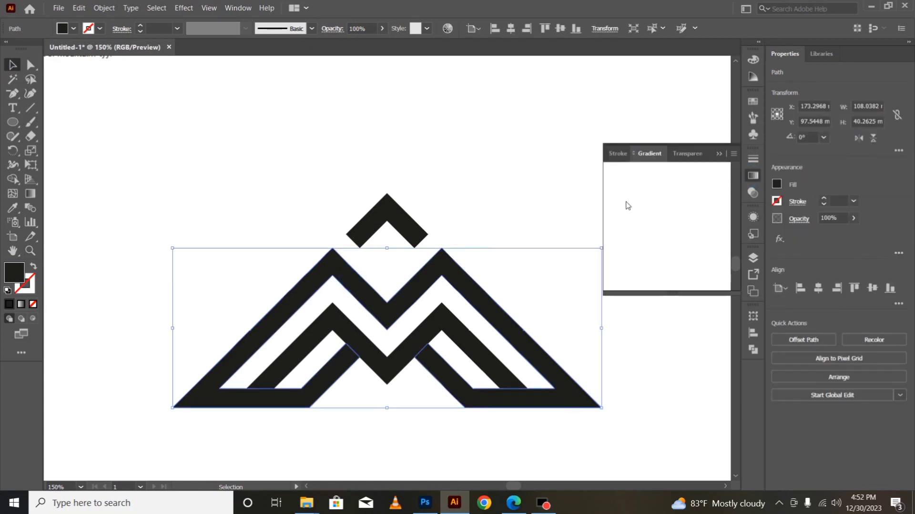
{"action": "left_click", "coordinate": [618, 175]}
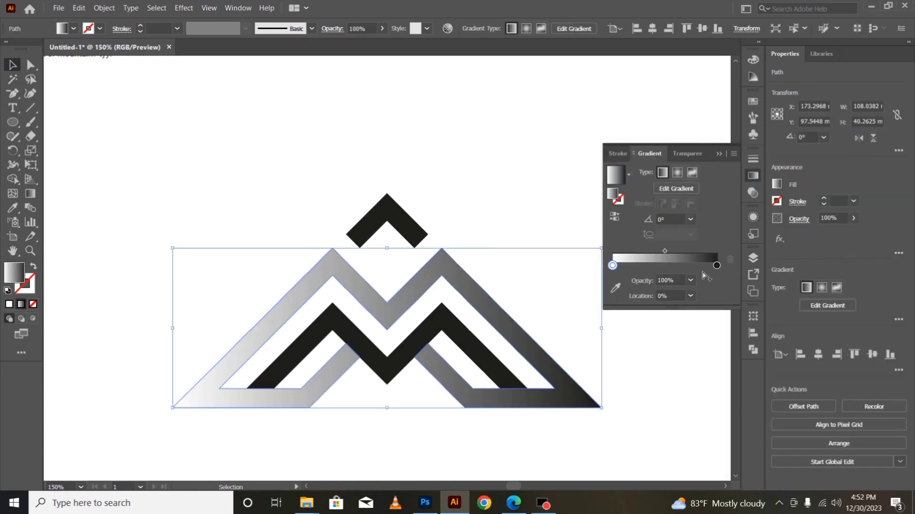
{"action": "left_click", "coordinate": [716, 265]}
{"action": "double_click", "coordinate": [716, 266]}
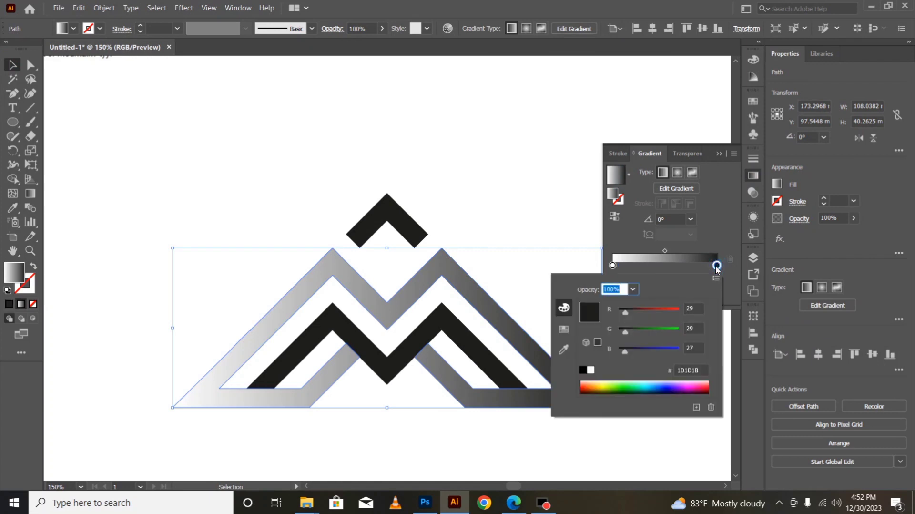
{"action": "left_click", "coordinate": [564, 329]}
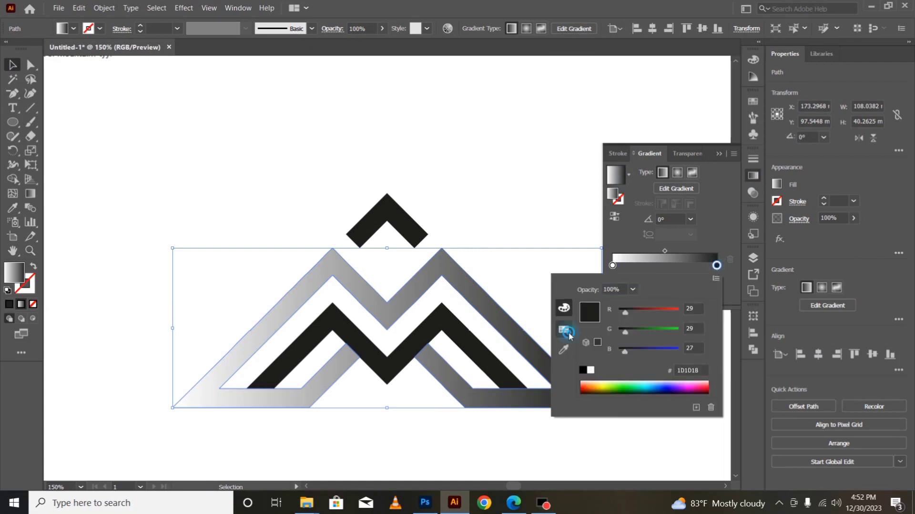
{"action": "left_click", "coordinate": [651, 312]}
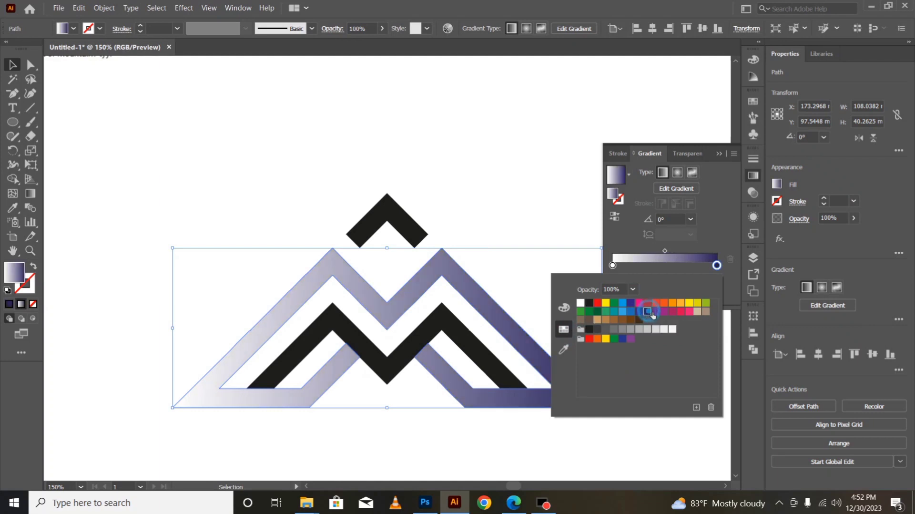
Set the gradient's start colour stop to red and shift it to magenta by raising its blue value to 96.
{"action": "left_click", "coordinate": [613, 265]}
{"action": "double_click", "coordinate": [613, 265]}
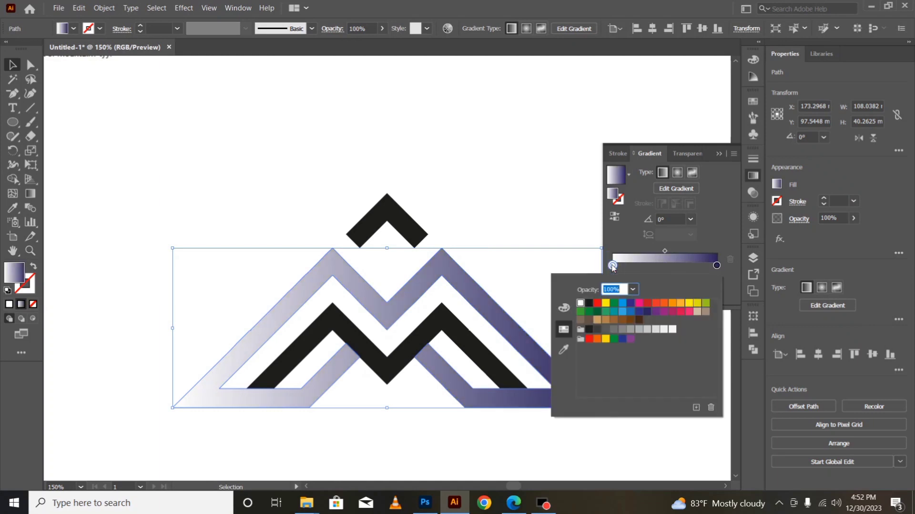
{"action": "left_click", "coordinate": [648, 304]}
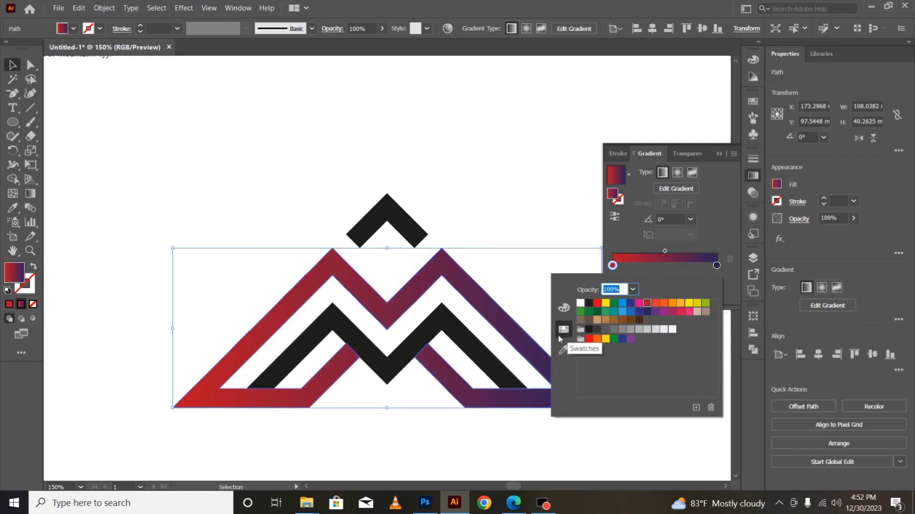
{"action": "left_click", "coordinate": [564, 308]}
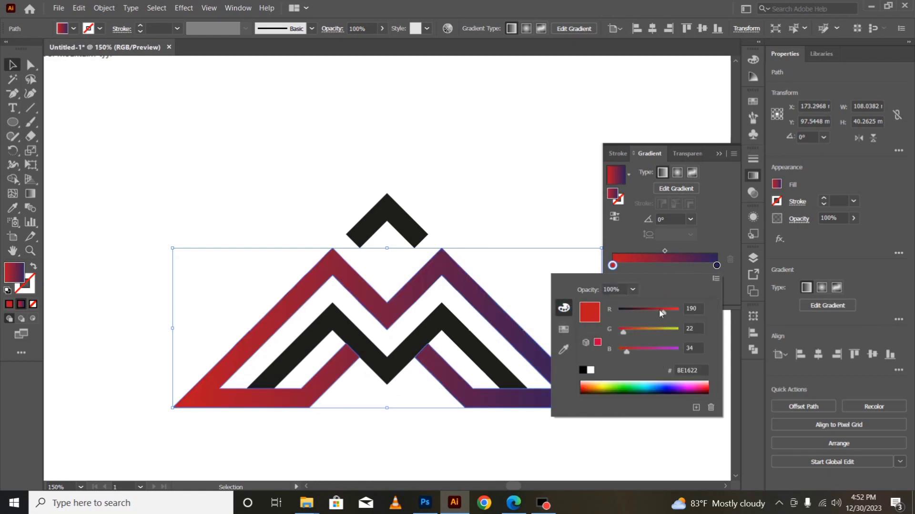
{"action": "left_click_drag", "start_coordinate": [626, 353], "coordinate": [638, 353]}
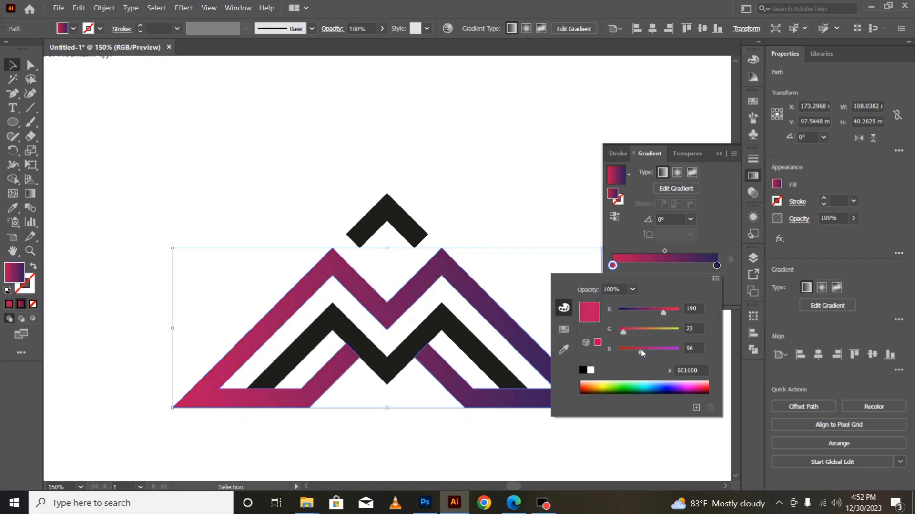
{"action": "left_click", "coordinate": [722, 151]}
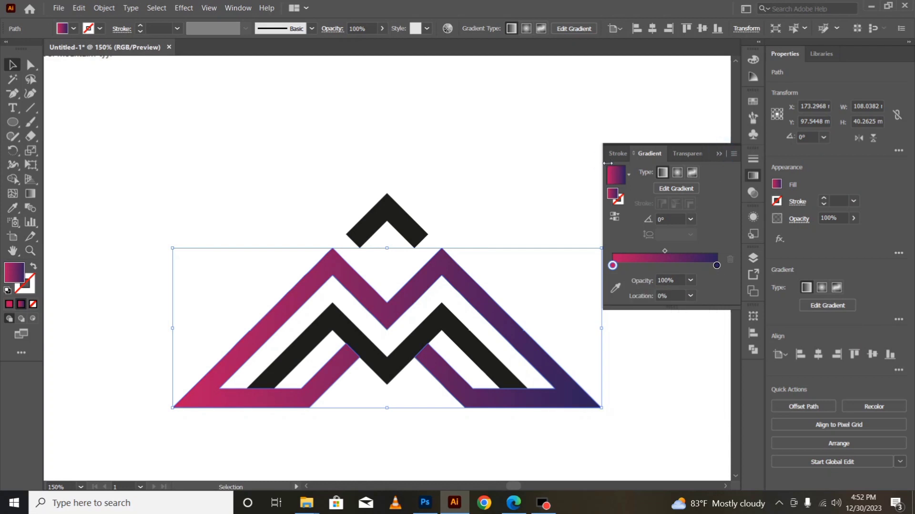
{"action": "left_click", "coordinate": [722, 152]}
{"action": "left_click", "coordinate": [633, 305]}
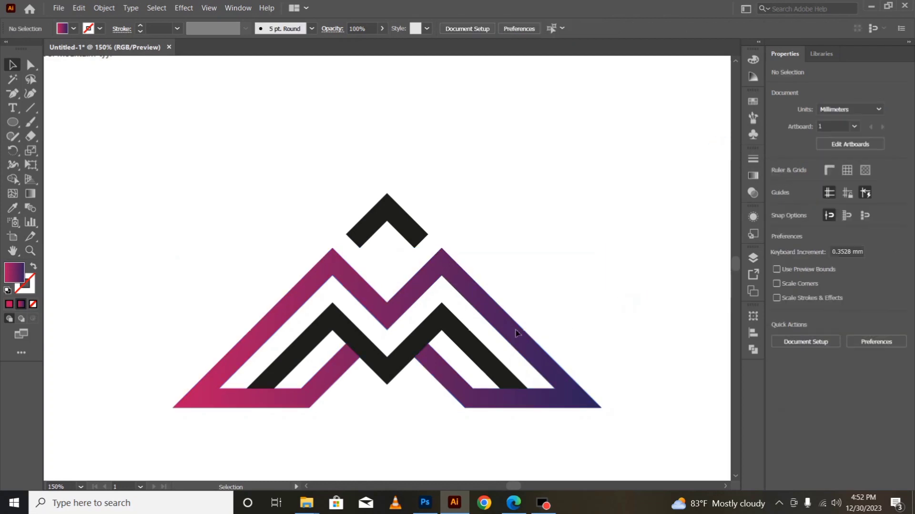
Redirect the outer M's gradient vertically, running from magenta above the chevron to dark blue below the logo.
{"action": "left_click", "coordinate": [515, 327]}
{"action": "left_click", "coordinate": [656, 239]}
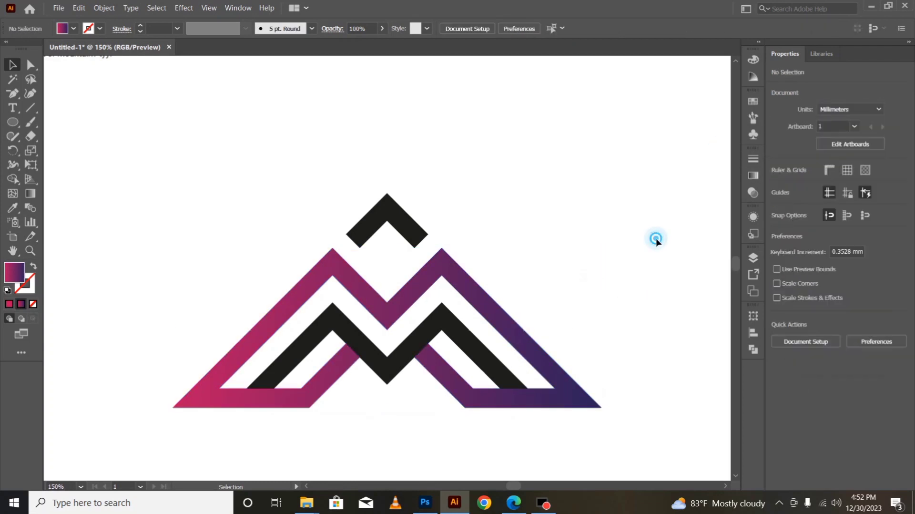
{"action": "left_click", "coordinate": [543, 362]}
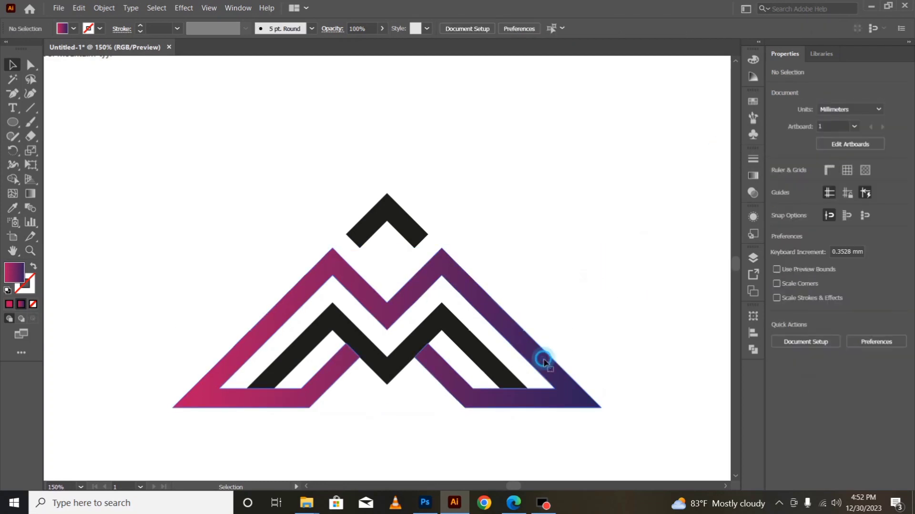
{"action": "left_click", "coordinate": [30, 193]}
{"action": "mouse_move", "coordinate": [378, 150]}
{"action": "left_mouse_down"}
{"action": "mouse_move", "coordinate": [377, 489]}
{"action": "mouse_move", "coordinate": [370, 445]}
{"action": "mouse_move", "coordinate": [376, 422]}
{"action": "mouse_move", "coordinate": [386, 421]}
{"action": "left_mouse_up"}
{"action": "scroll", "coordinate": [386, 421], "scroll_direction": "up", "scroll_amount": 1}
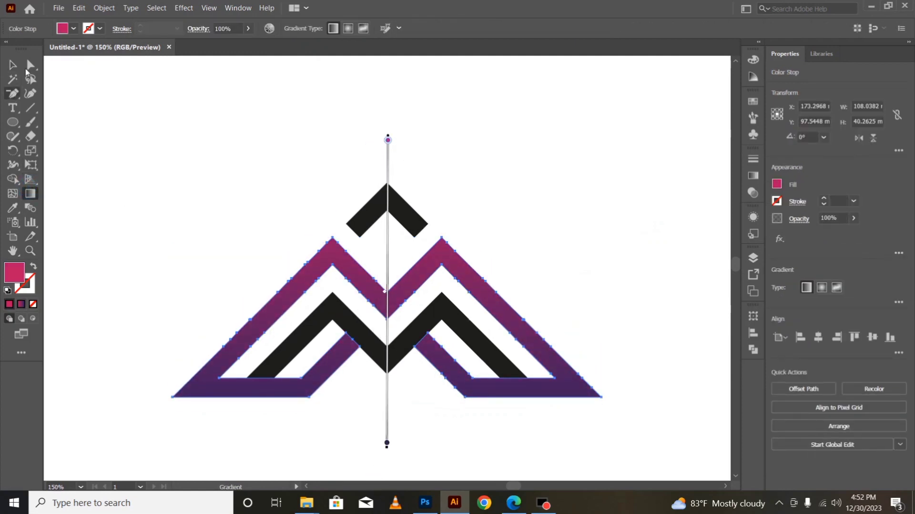
{"action": "left_click", "coordinate": [12, 64]}
{"action": "left_click", "coordinate": [176, 208]}
Copy the outer M's gradient fill onto the inner M with the Eyedropper.
{"action": "left_click", "coordinate": [320, 327]}
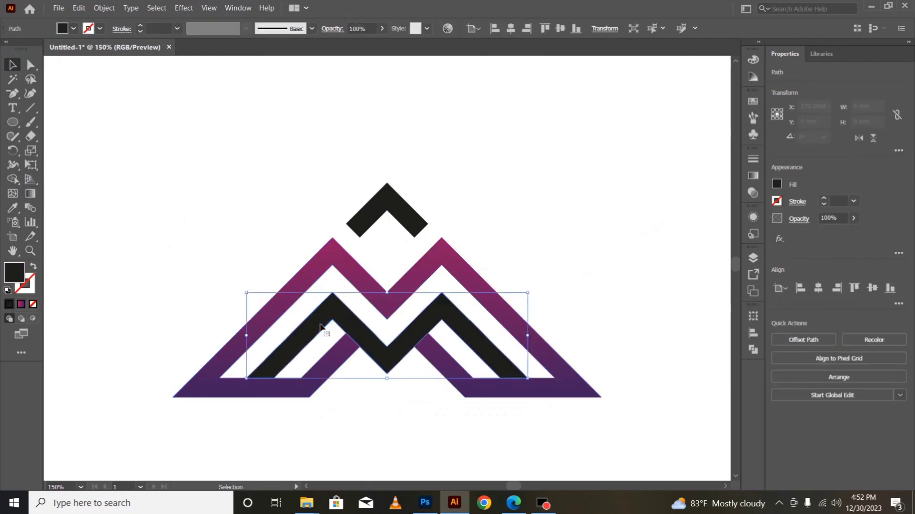
{"action": "key", "text": "i"}
{"action": "left_click", "coordinate": [371, 284]}
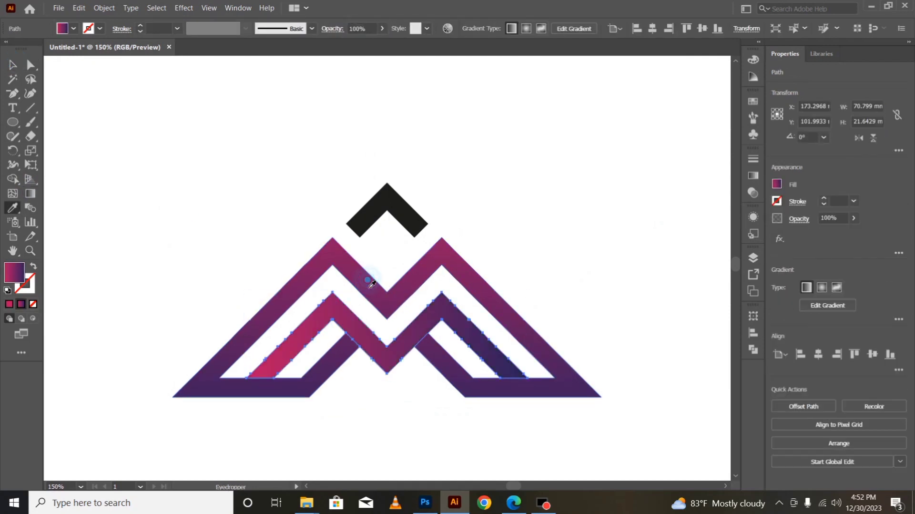
{"action": "left_click", "coordinate": [13, 65]}
{"action": "left_click", "coordinate": [171, 220]}
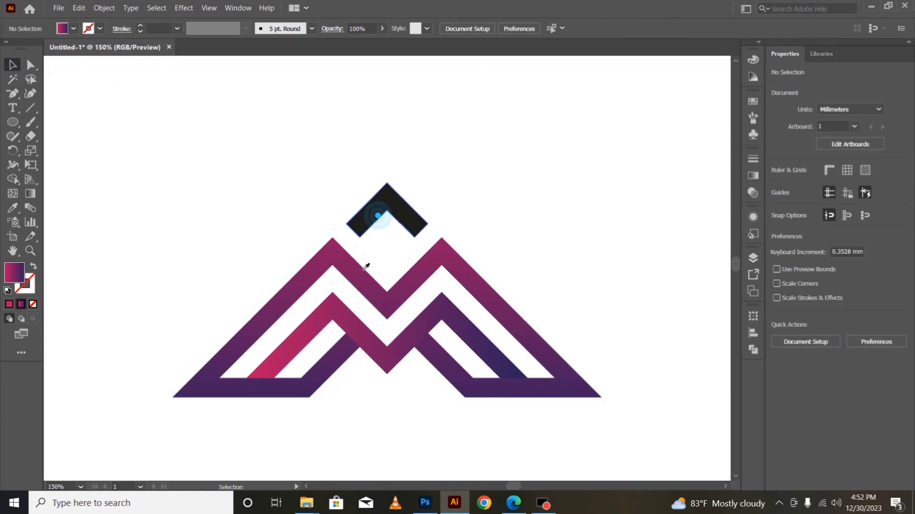
Copy the inner M's gradient fill onto the peak chevron with the Eyedropper.
{"action": "left_click", "coordinate": [378, 217]}
{"action": "key", "text": "i"}
{"action": "left_click", "coordinate": [343, 321]}
{"action": "left_click", "coordinate": [14, 65]}
{"action": "left_click", "coordinate": [133, 210]}
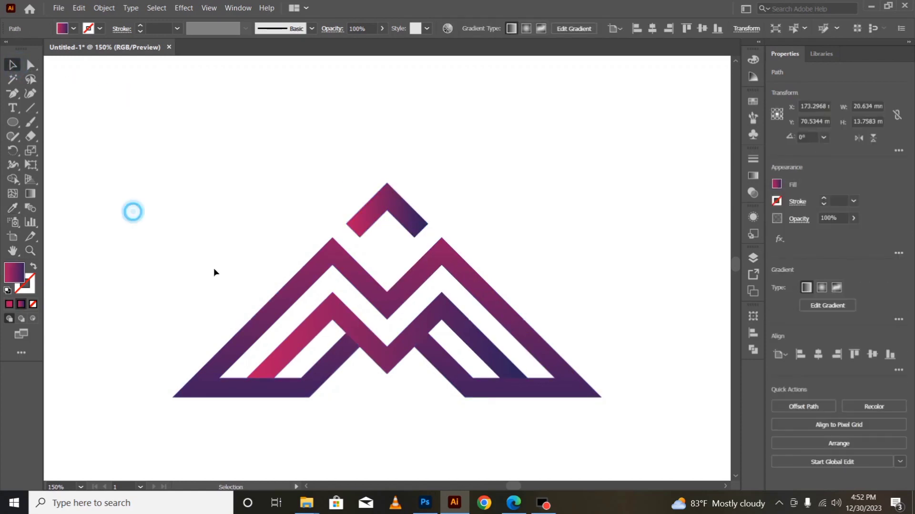
Redirect the inner M's gradient upward, from magenta below the logo to dark blue above the inner peaks.
{"action": "left_click", "coordinate": [372, 349]}
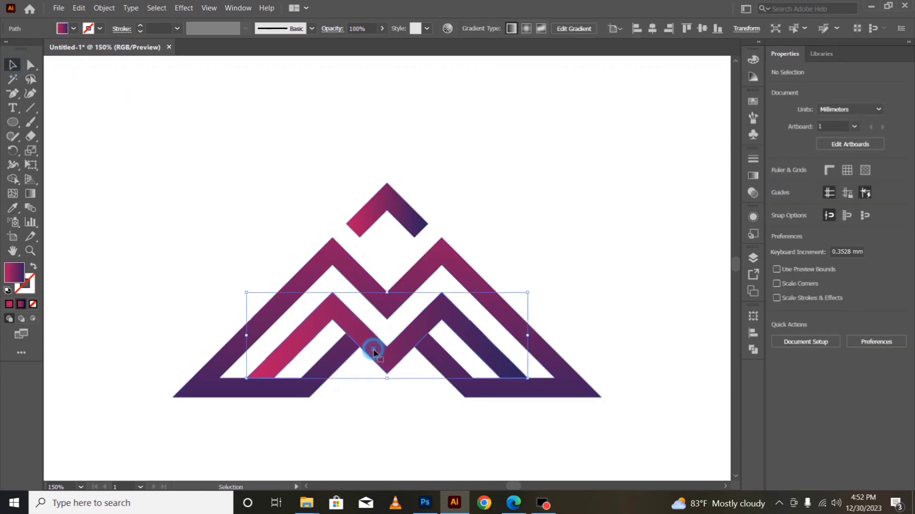
{"action": "left_click", "coordinate": [30, 193]}
{"action": "mouse_move", "coordinate": [416, 461]}
{"action": "left_mouse_down"}
{"action": "mouse_move", "coordinate": [408, 255]}
{"action": "mouse_move", "coordinate": [419, 259]}
{"action": "mouse_move", "coordinate": [386, 272]}
{"action": "left_mouse_up"}
{"action": "left_click", "coordinate": [13, 65]}
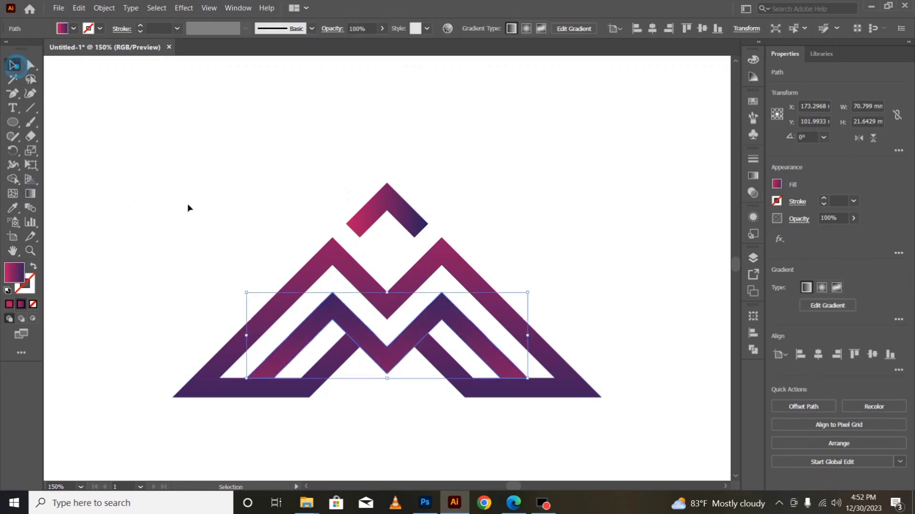
{"action": "left_click", "coordinate": [188, 206]}
Redirect the chevron's gradient upward, from magenta below its ends to dark blue at its tip.
{"action": "left_click", "coordinate": [385, 204]}
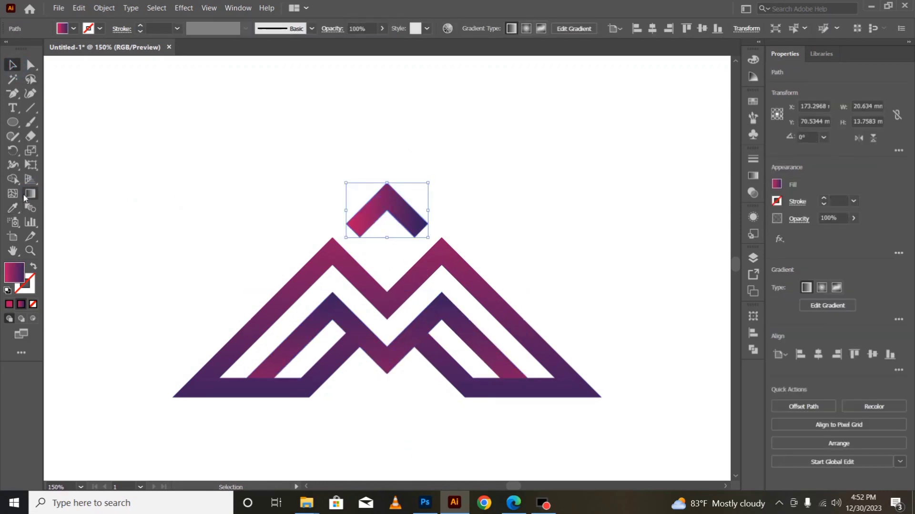
{"action": "left_click", "coordinate": [31, 193]}
{"action": "mouse_move", "coordinate": [381, 271]}
{"action": "left_mouse_down"}
{"action": "mouse_move", "coordinate": [375, 143]}
{"action": "mouse_move", "coordinate": [390, 178]}
{"action": "left_mouse_up"}
{"action": "left_click", "coordinate": [12, 67]}
{"action": "left_click", "coordinate": [239, 214]}
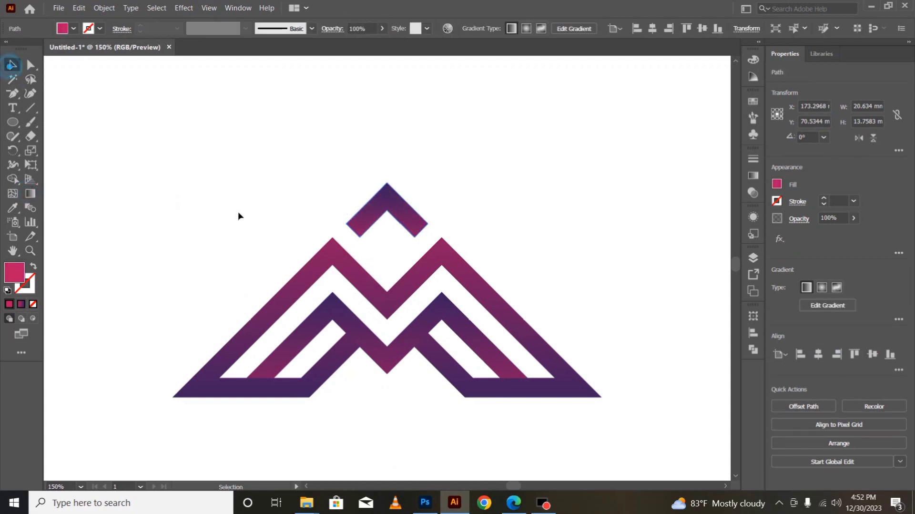
Tighten the inner M's gradient by moving the magenta stop up to its central lower tip and the dark blue stop down to just above its peaks.
{"action": "key", "text": "ctrl+minus"}
{"action": "key", "text": "ctrl+minus"}
{"action": "key", "text": "ctrl+plus"}
{"action": "key", "text": "ctrl+plus"}
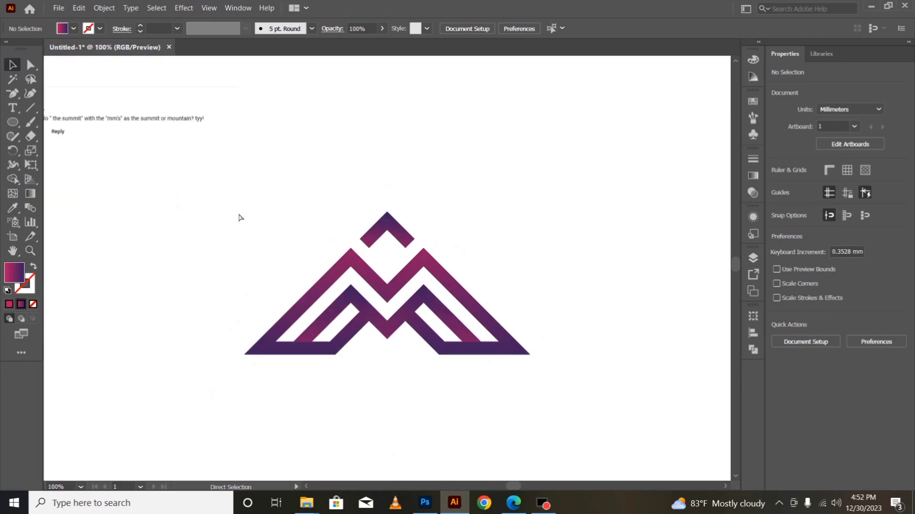
{"action": "left_click", "coordinate": [394, 438]}
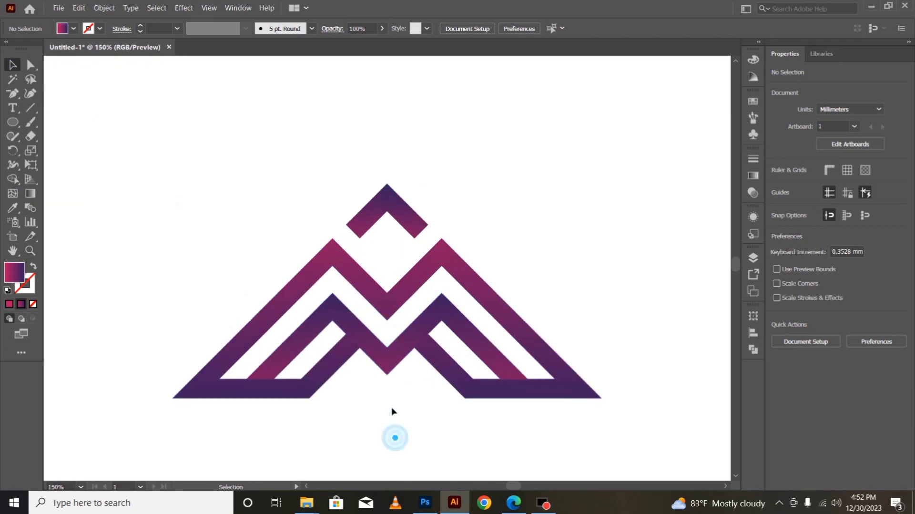
{"action": "left_click", "coordinate": [384, 363]}
{"action": "left_click", "coordinate": [31, 193]}
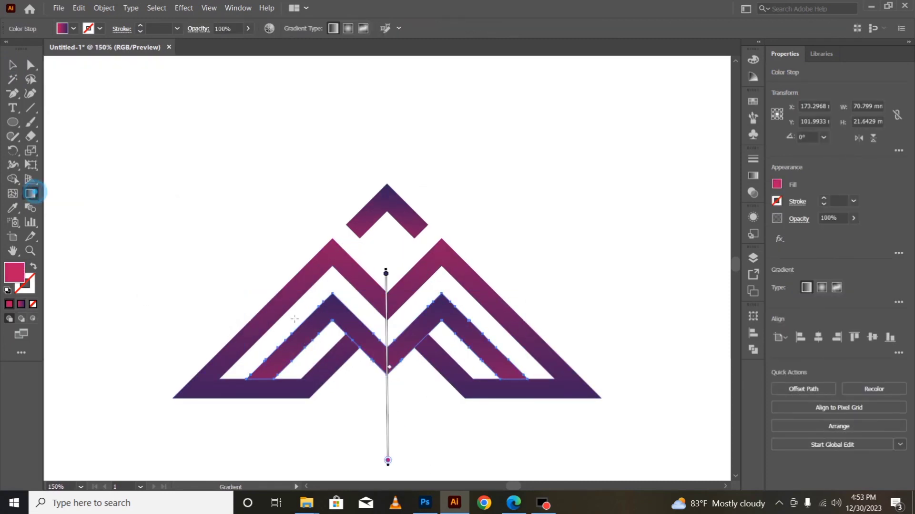
{"action": "left_click", "coordinate": [388, 460]}
{"action": "left_click_drag", "start_coordinate": [389, 461], "coordinate": [388, 413]}
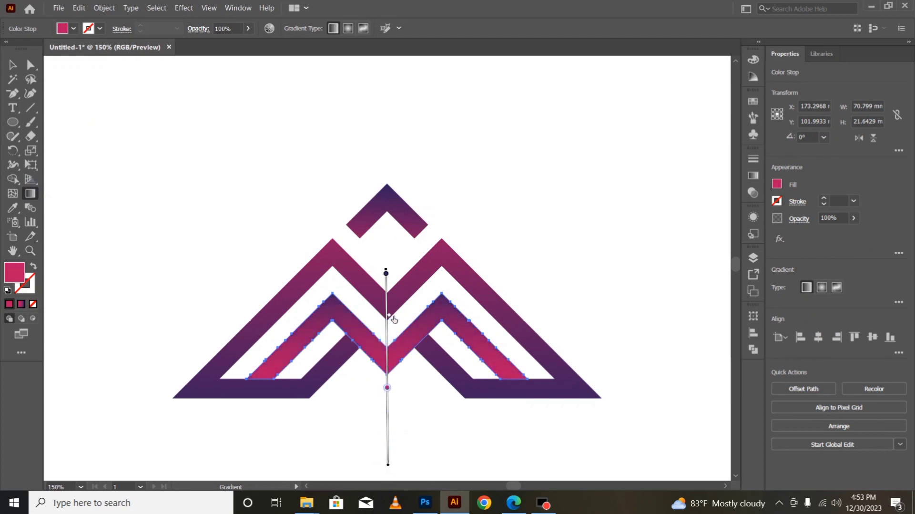
{"action": "left_click_drag", "start_coordinate": [386, 272], "coordinate": [387, 285]}
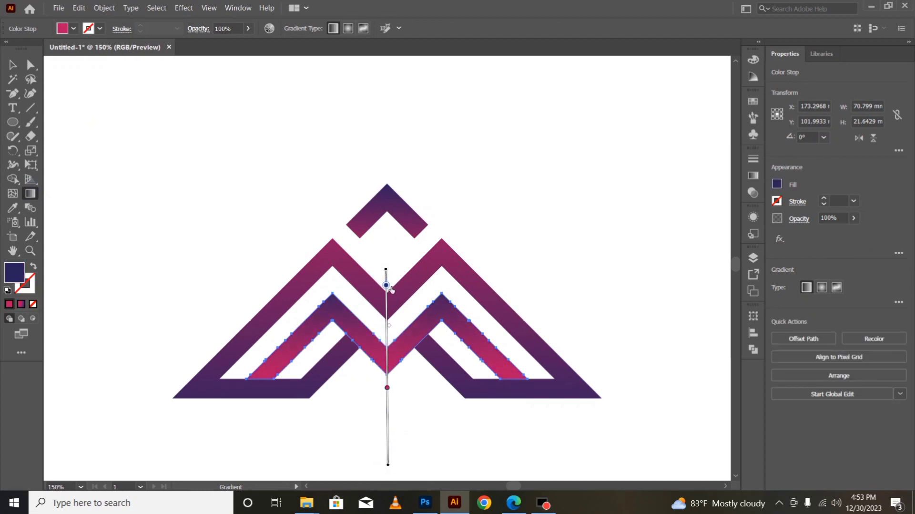
{"action": "left_click_drag", "start_coordinate": [389, 391], "coordinate": [391, 375]}
{"action": "left_click", "coordinate": [13, 64]}
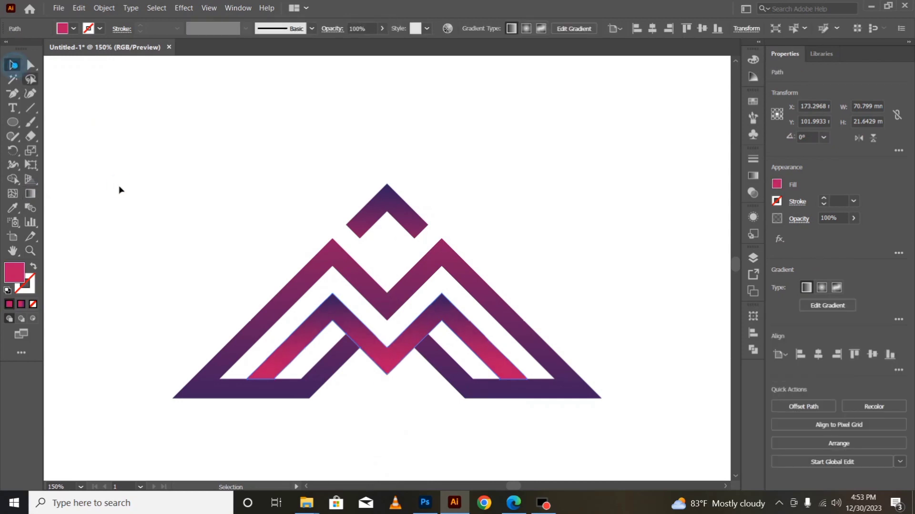
{"action": "left_click", "coordinate": [170, 220]}
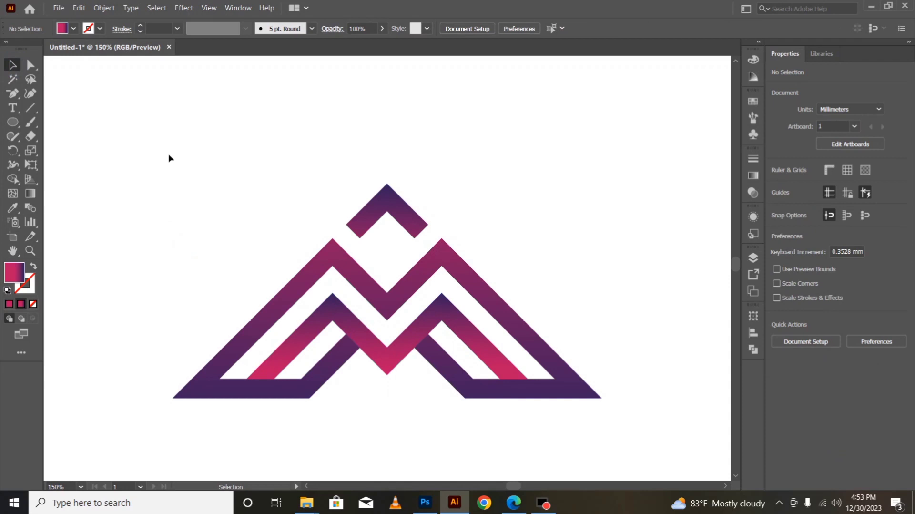
Group the chevron and all the M shapes of the logo into one object.
{"action": "left_click_drag", "start_coordinate": [172, 161], "coordinate": [617, 446]}
{"action": "key", "text": "a"}
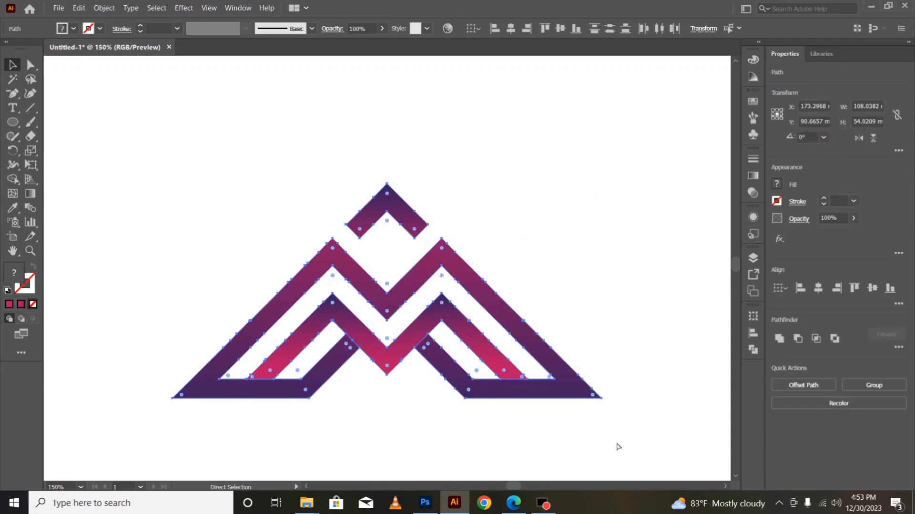
{"action": "key", "text": "ctrl+g"}
{"action": "key", "text": "v"}
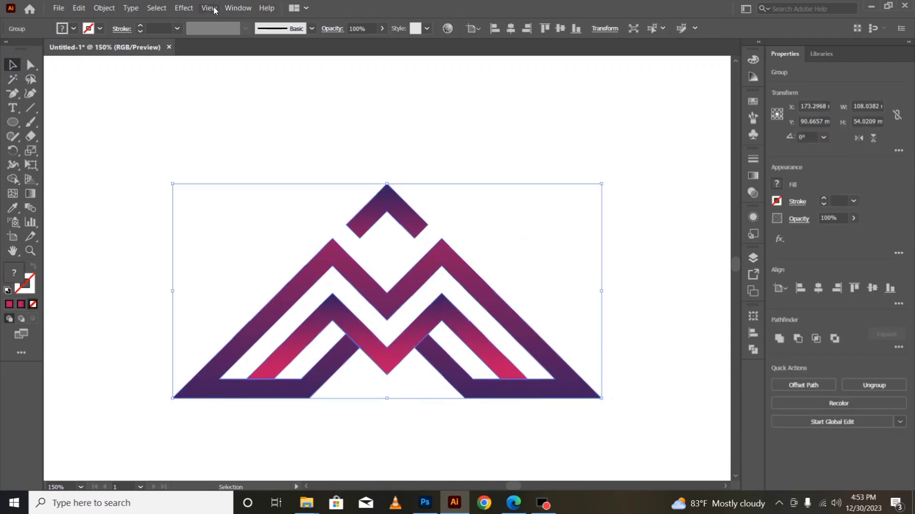
Start a Drop Shadow effect on the grouped logo, with the X and Y offsets both set to 1 mm.
{"action": "left_click", "coordinate": [186, 9]}
{"action": "left_click", "coordinate": [188, 9]}
{"action": "left_click", "coordinate": [187, 14]}
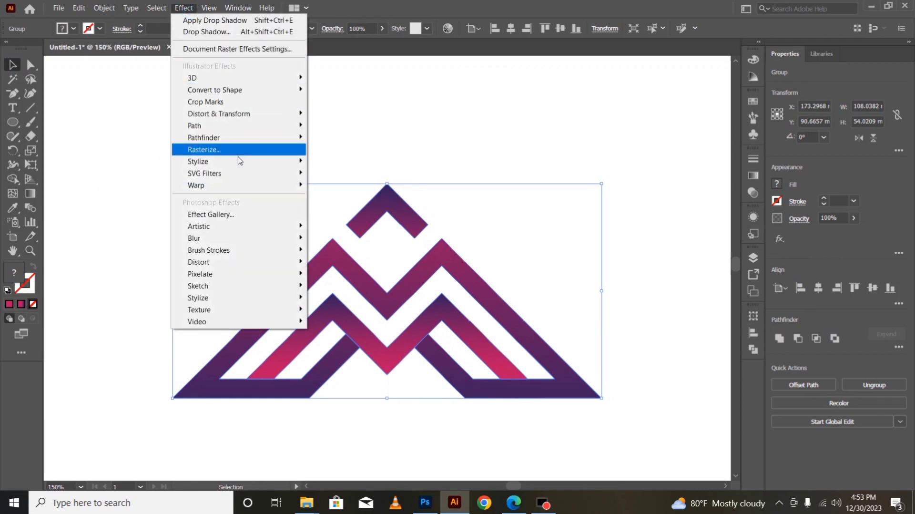
{"action": "mouse_move", "coordinate": [240, 163]}
{"action": "left_click", "coordinate": [322, 162]}
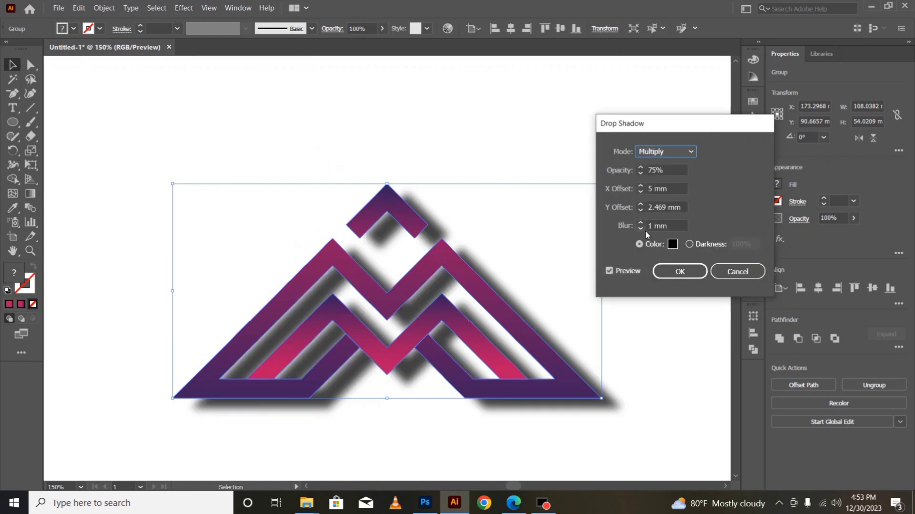
{"action": "left_click", "coordinate": [641, 191]}
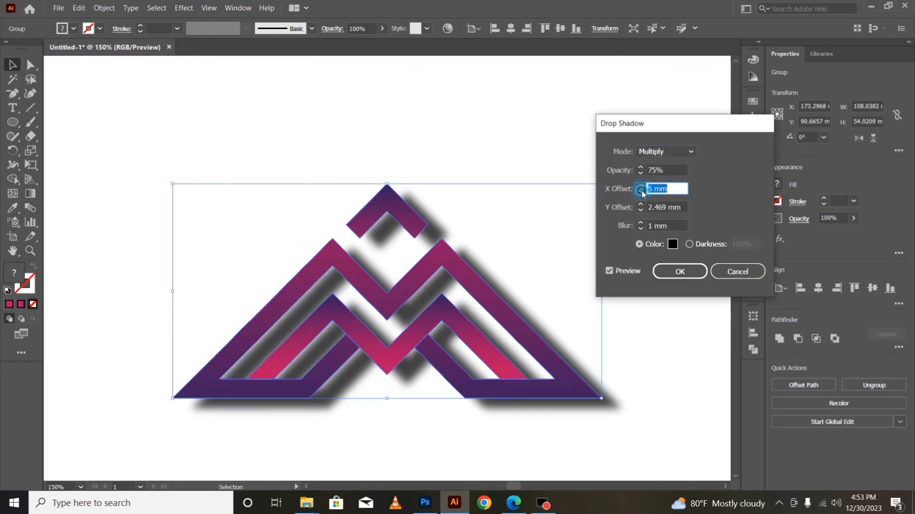
{"action": "left_click", "coordinate": [641, 192]}
{"action": "left_click", "coordinate": [641, 192]}
{"action": "left_click", "coordinate": [641, 192]}
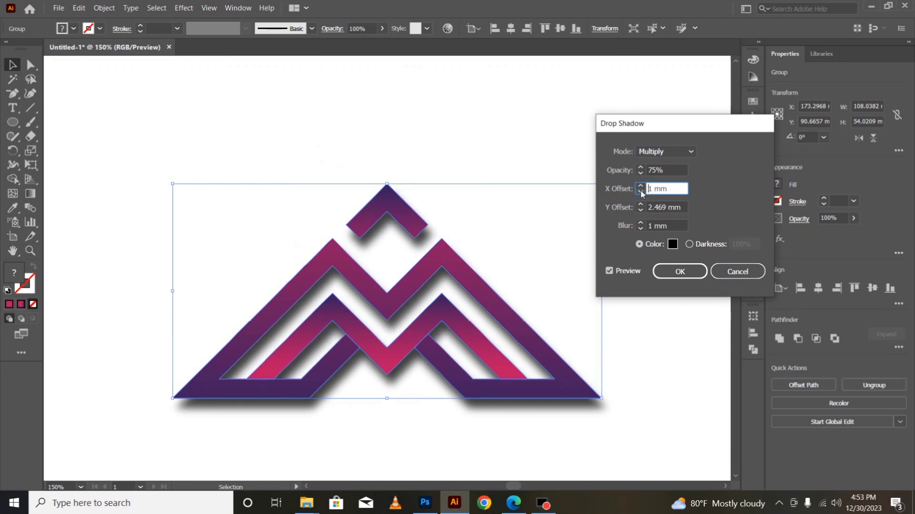
{"action": "left_click", "coordinate": [641, 210]}
{"action": "left_click", "coordinate": [641, 210]}
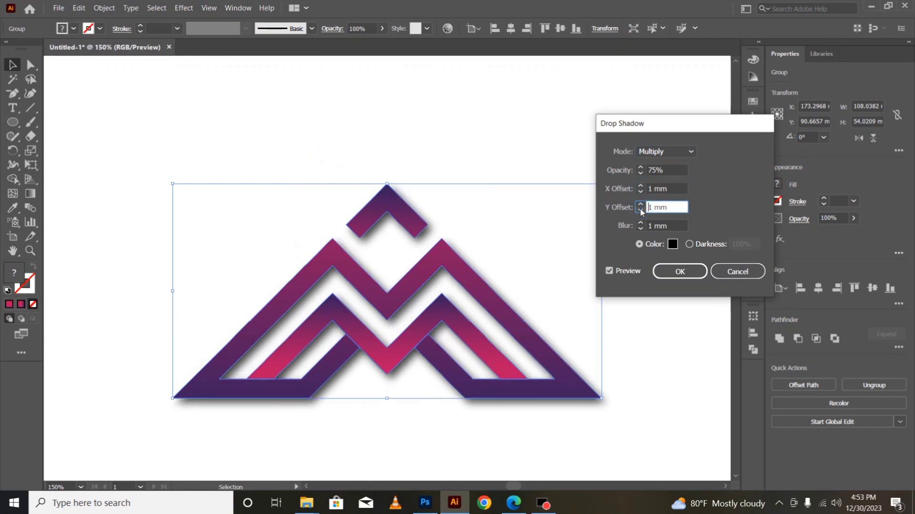
Set the shadow's X offset to 2 mm and Y offset to 0 mm, apply the effect and deselect the logo.
{"action": "left_click", "coordinate": [642, 187]}
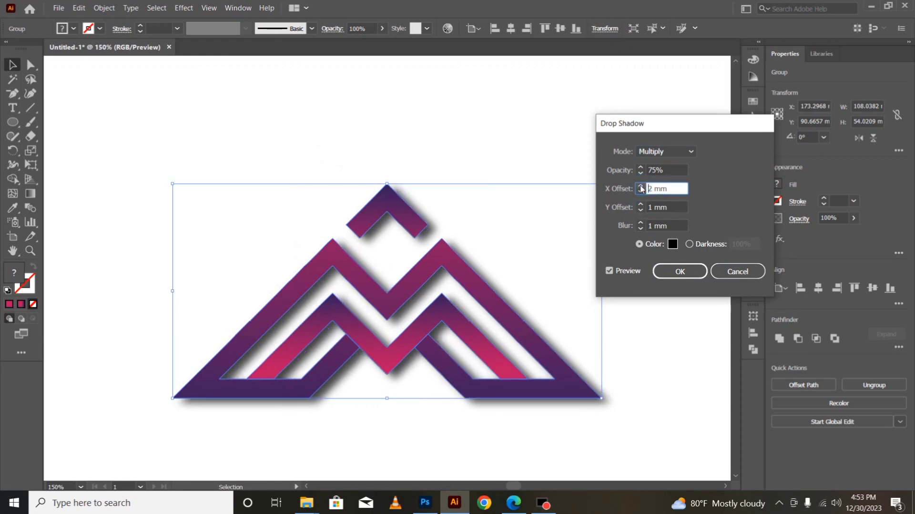
{"action": "left_click", "coordinate": [642, 223]}
{"action": "left_click", "coordinate": [642, 228]}
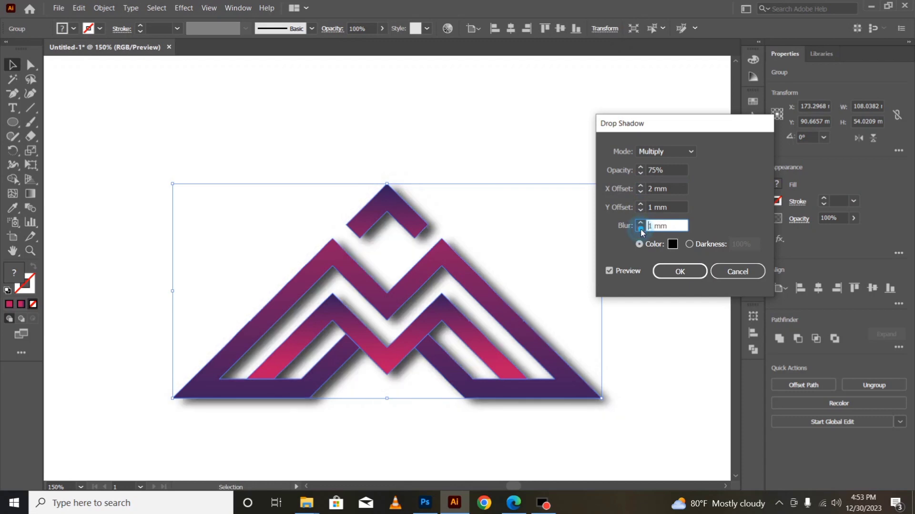
{"action": "left_click", "coordinate": [642, 192]}
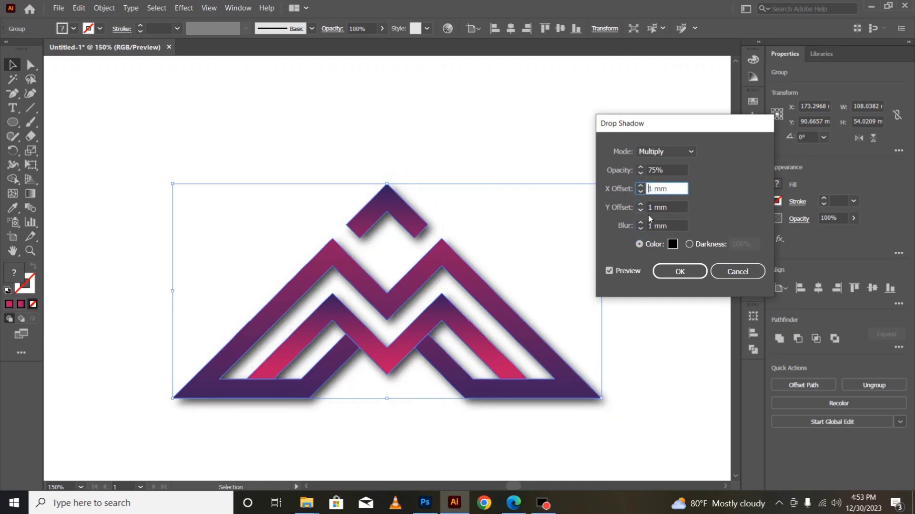
{"action": "left_click", "coordinate": [642, 210]}
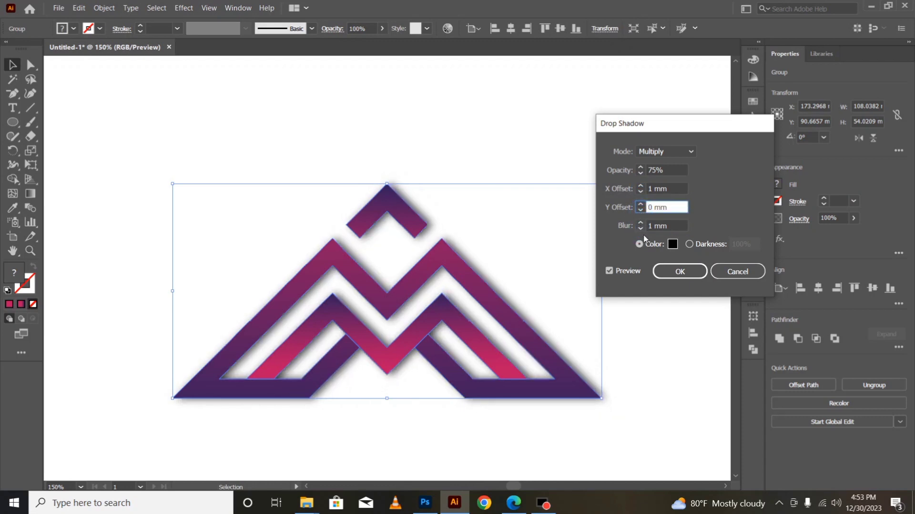
{"action": "left_click", "coordinate": [641, 186]}
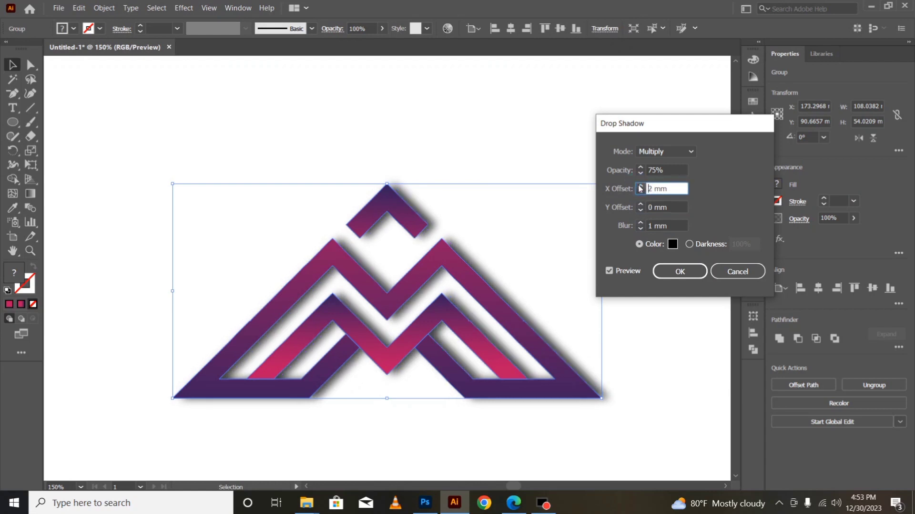
{"action": "left_click", "coordinate": [677, 270]}
{"action": "left_click", "coordinate": [690, 355]}
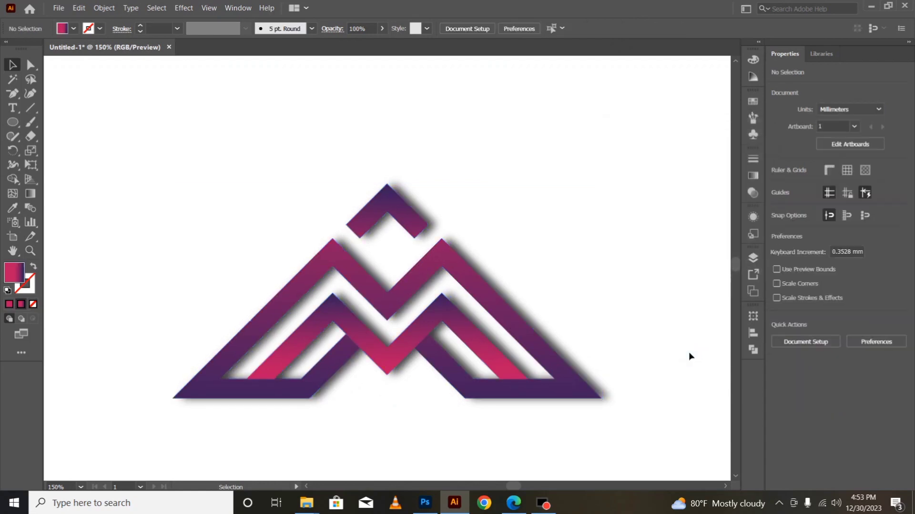
{"action": "key", "text": "ctrl+minus"}
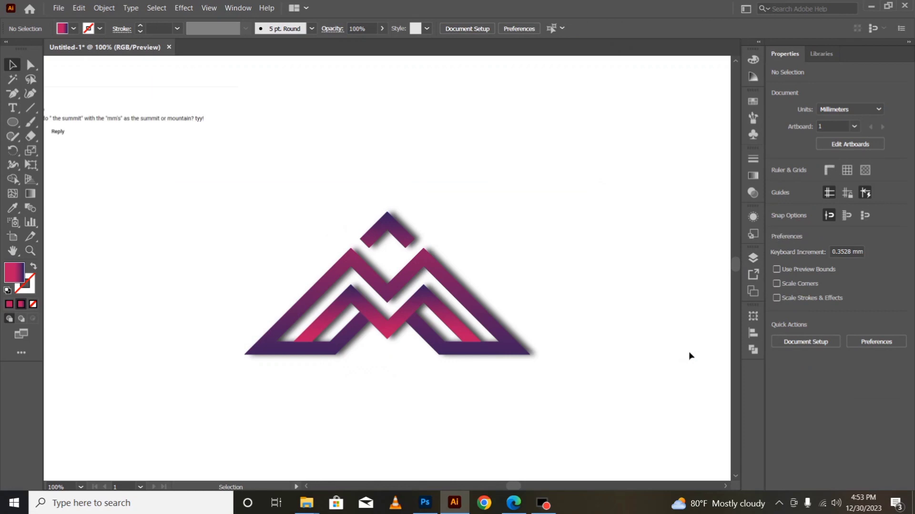